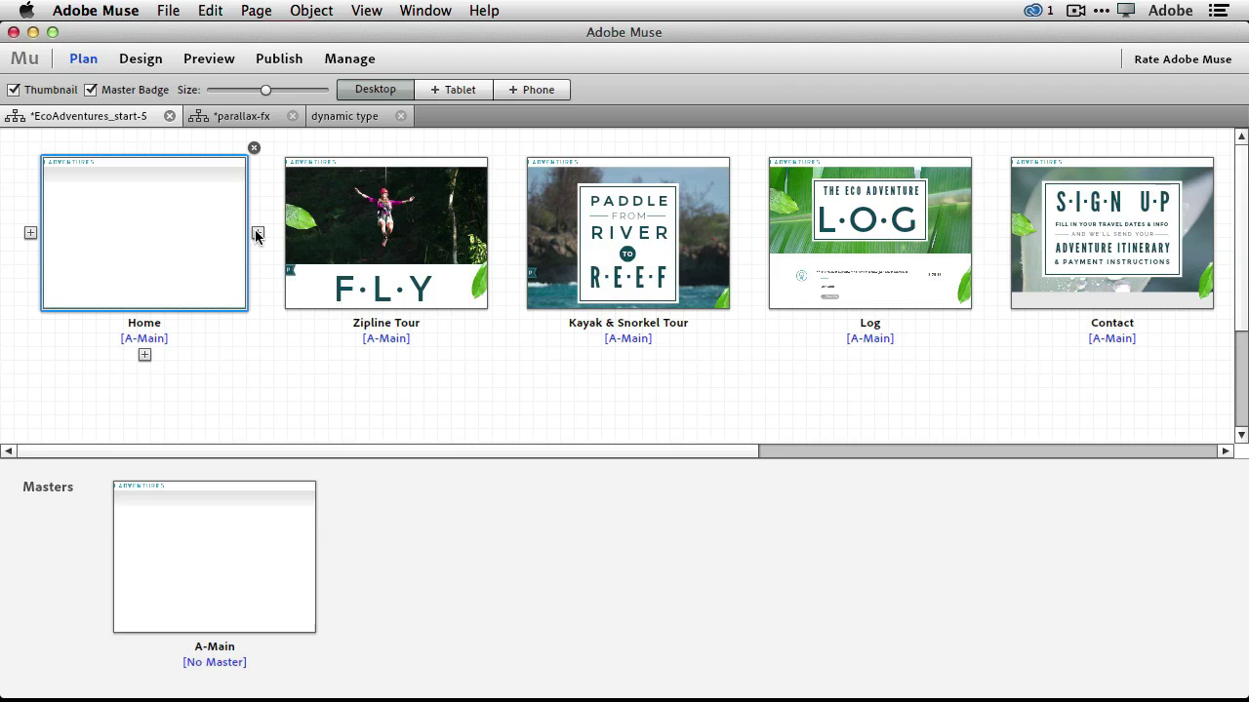
# - Add a blank page after Home in the site plan, then switch to the Chrome preview
pyautogui.click(258, 234)
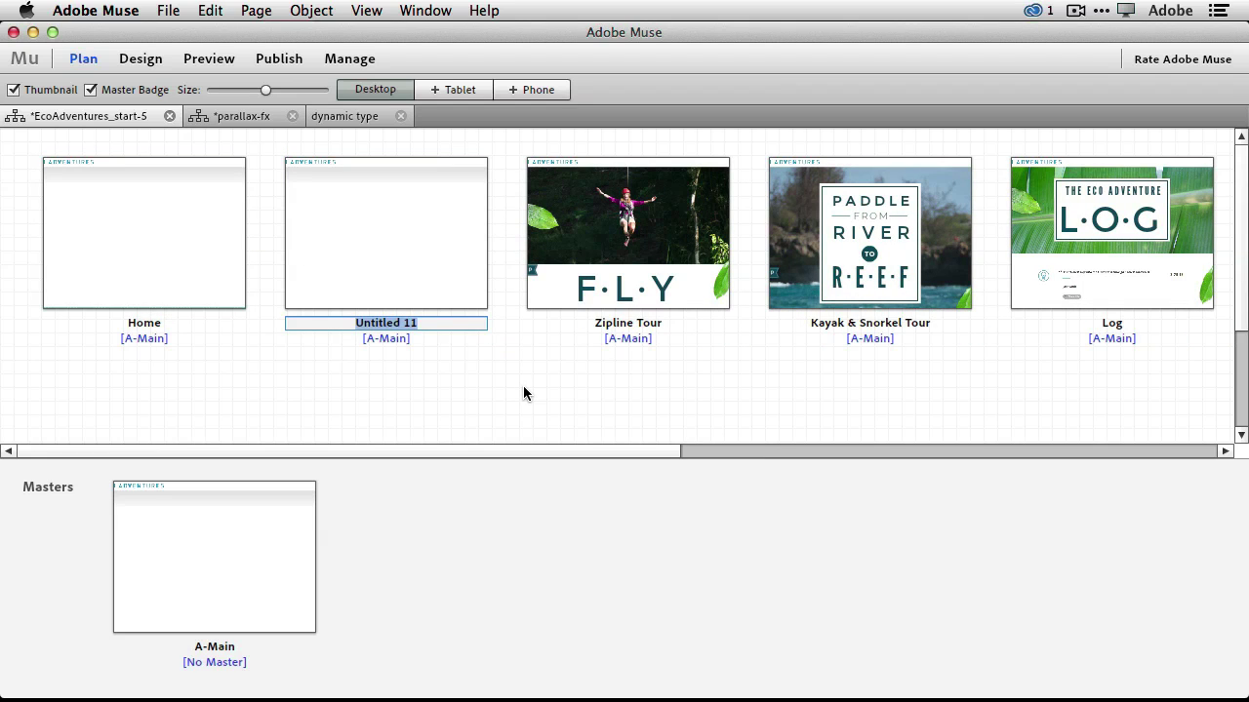
pyautogui.press('super+Tab')
pyautogui.press('super+Tab')
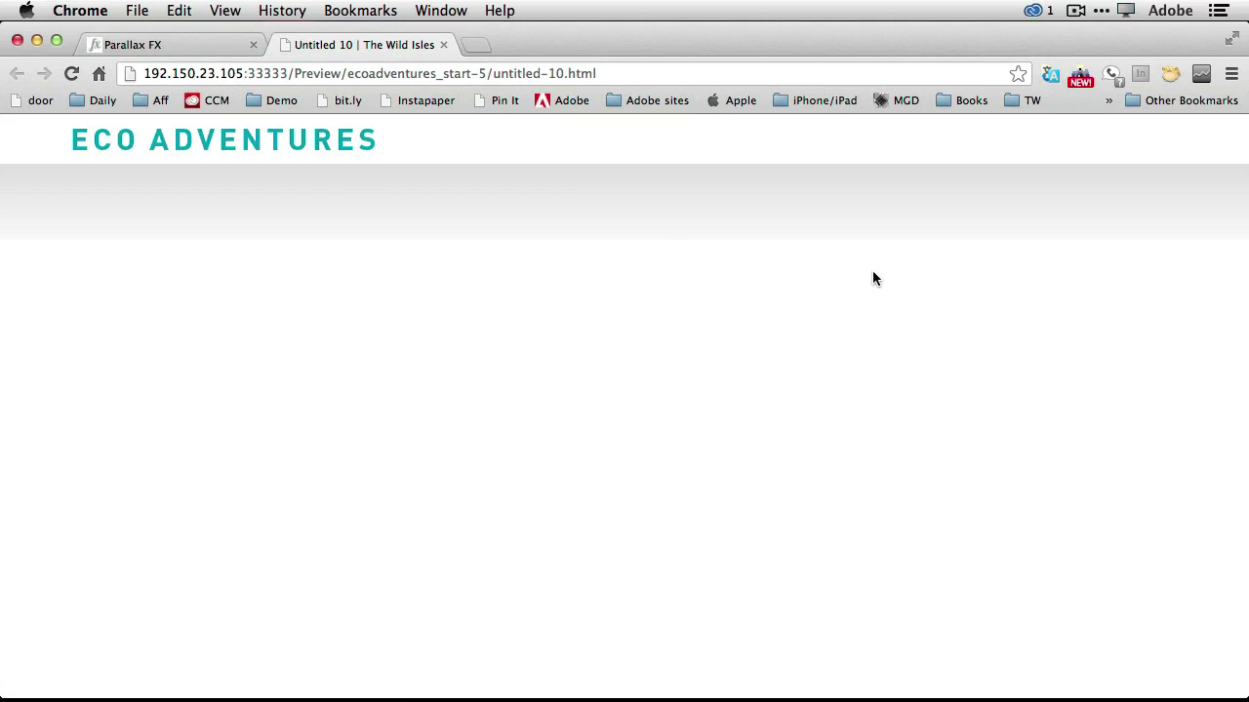
# - Scroll the Chrome preview down and back up to watch the parallax words, then return to Muse
pyautogui.scroll(-3, 895, 296)
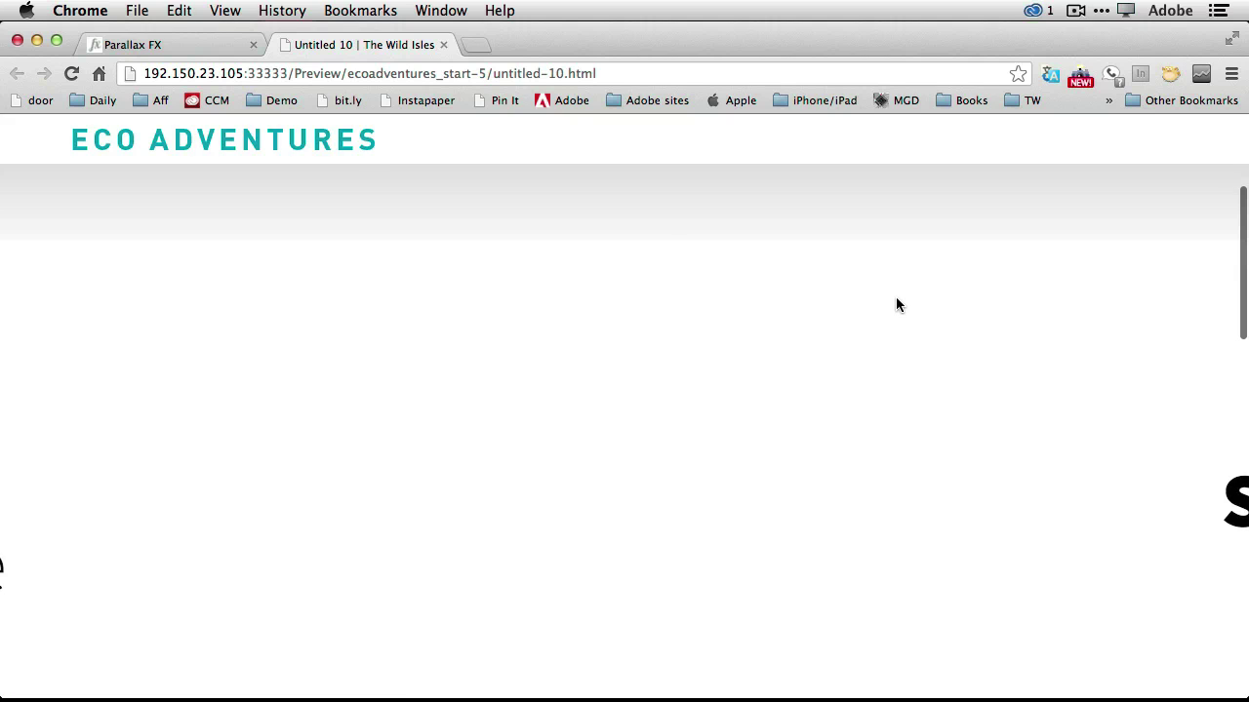
pyautogui.scroll(-5, 896, 305)
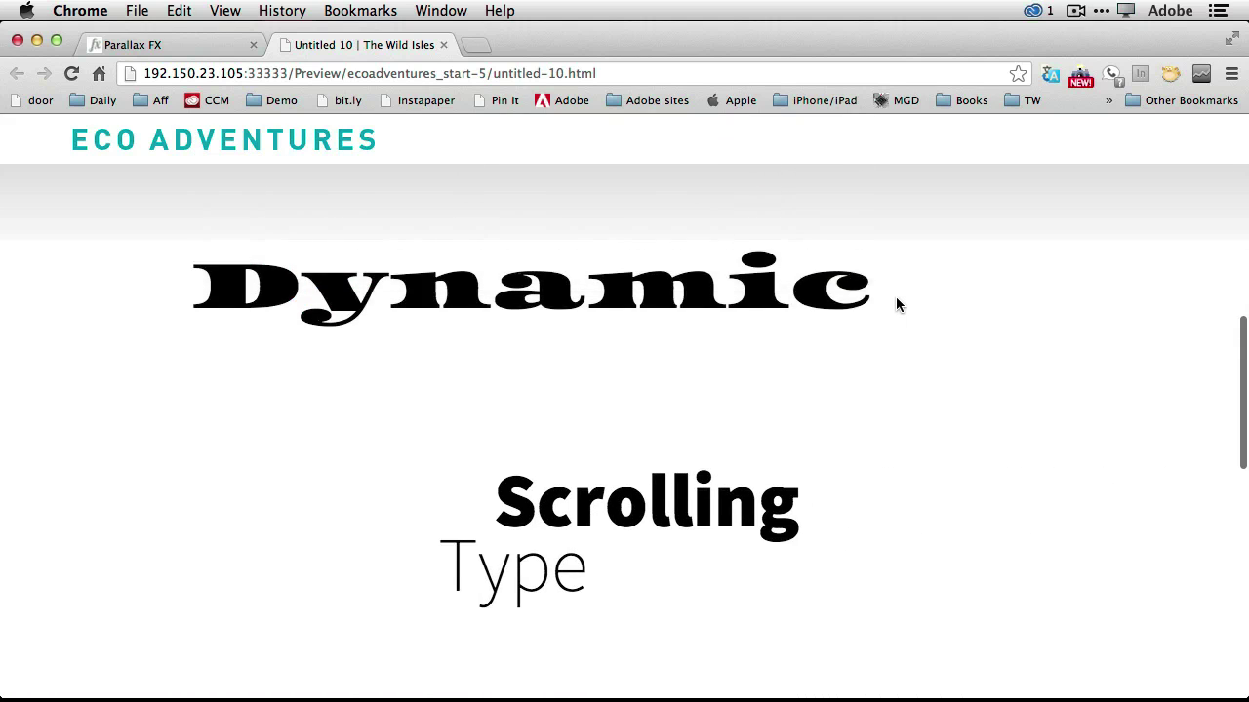
pyautogui.scroll(-2, 898, 306)
pyautogui.scroll(-3, 896, 305)
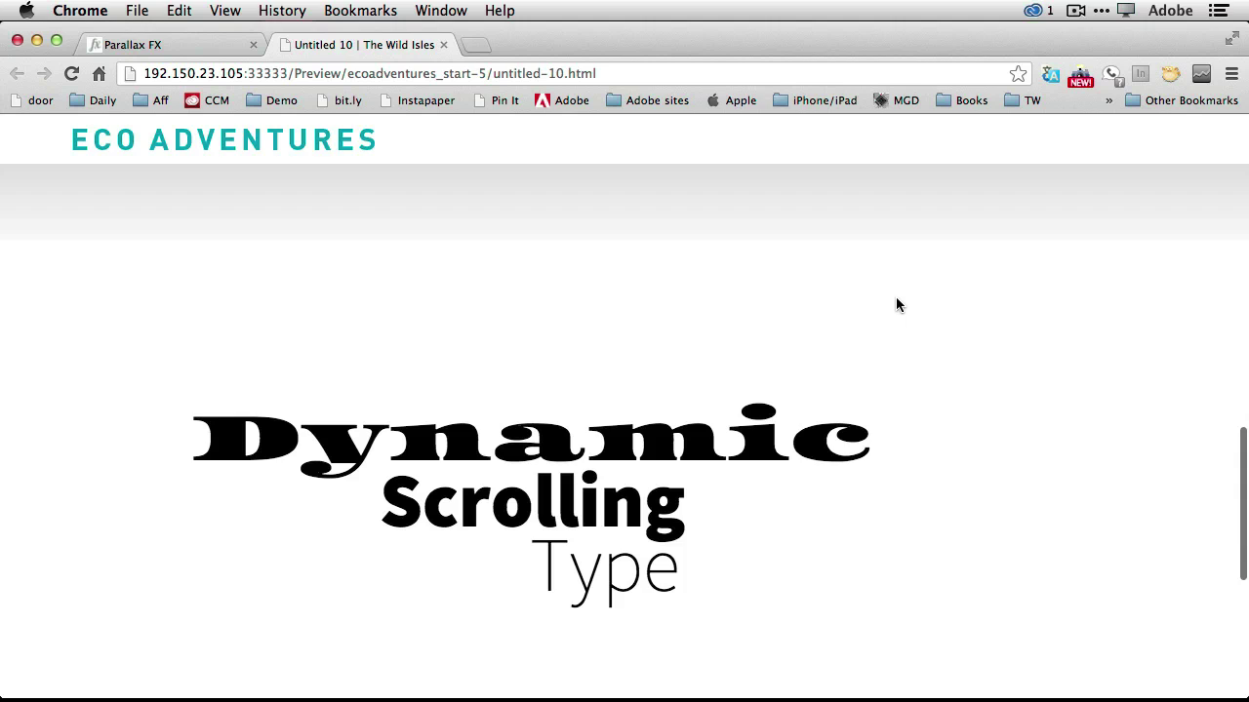
pyautogui.scroll(5, 896, 305)
pyautogui.scroll(5, 896, 306)
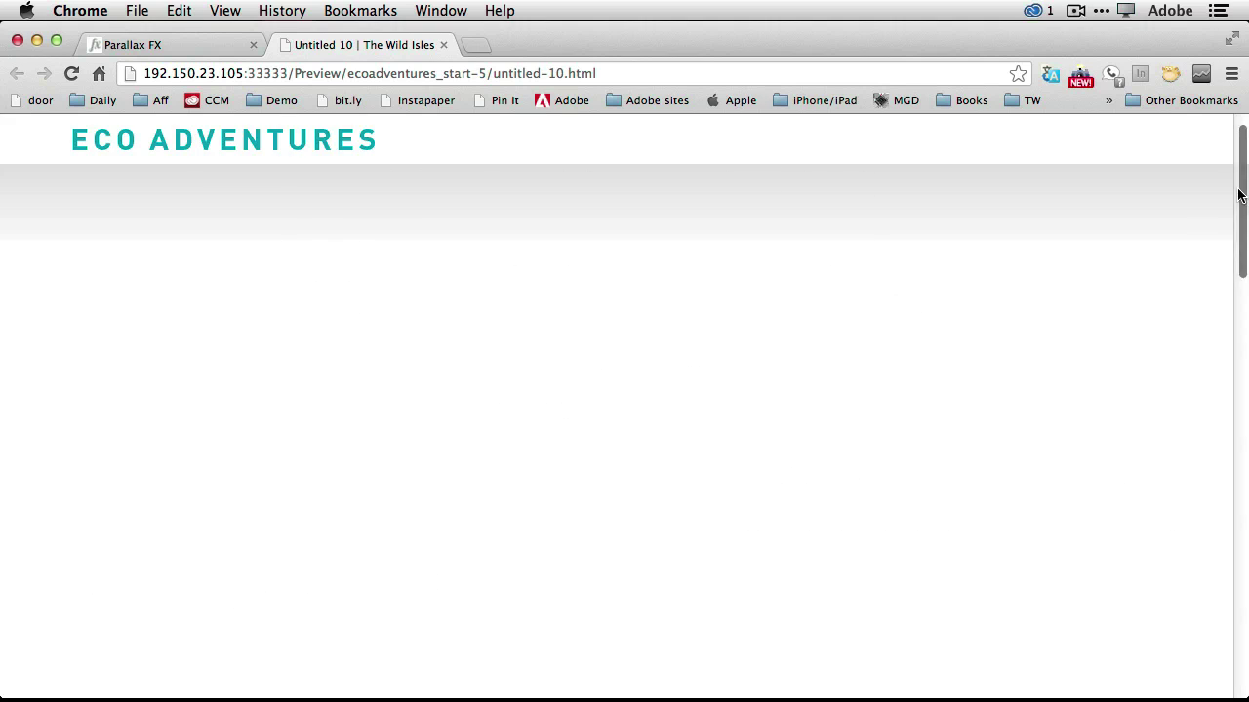
pyautogui.moveTo(1243, 193); pyautogui.dragTo(1227, 436)
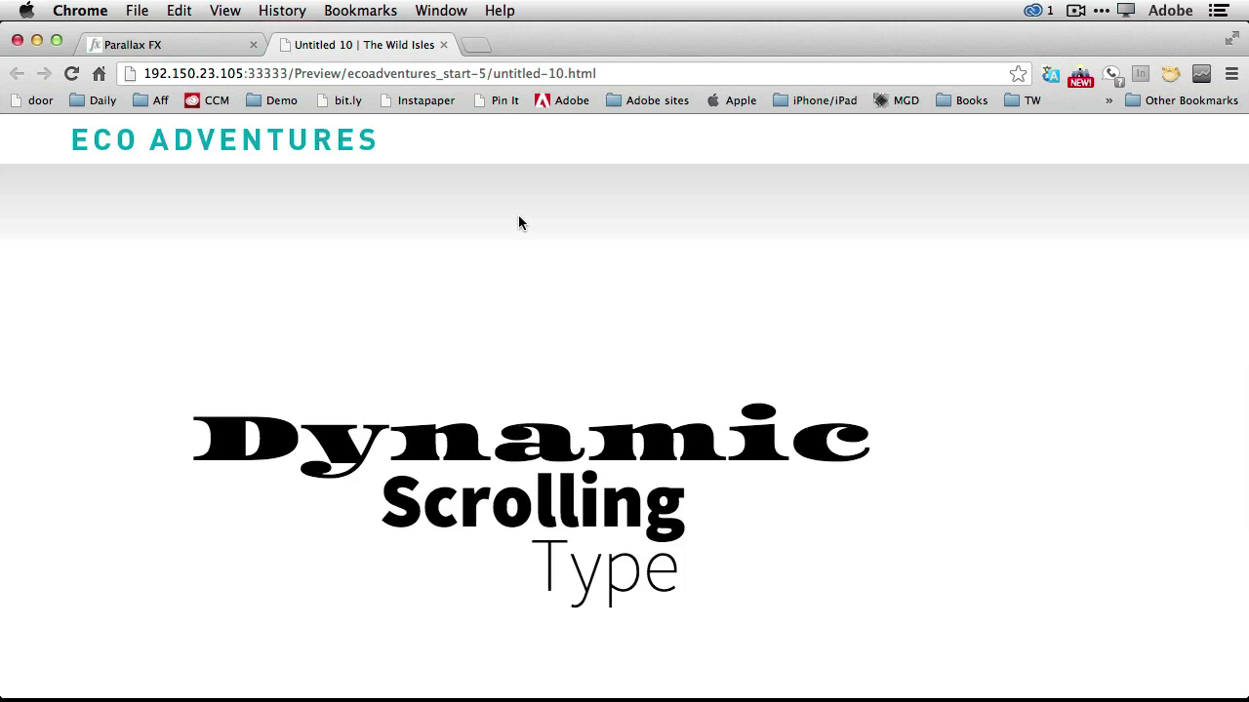
pyautogui.press('super+Tab')
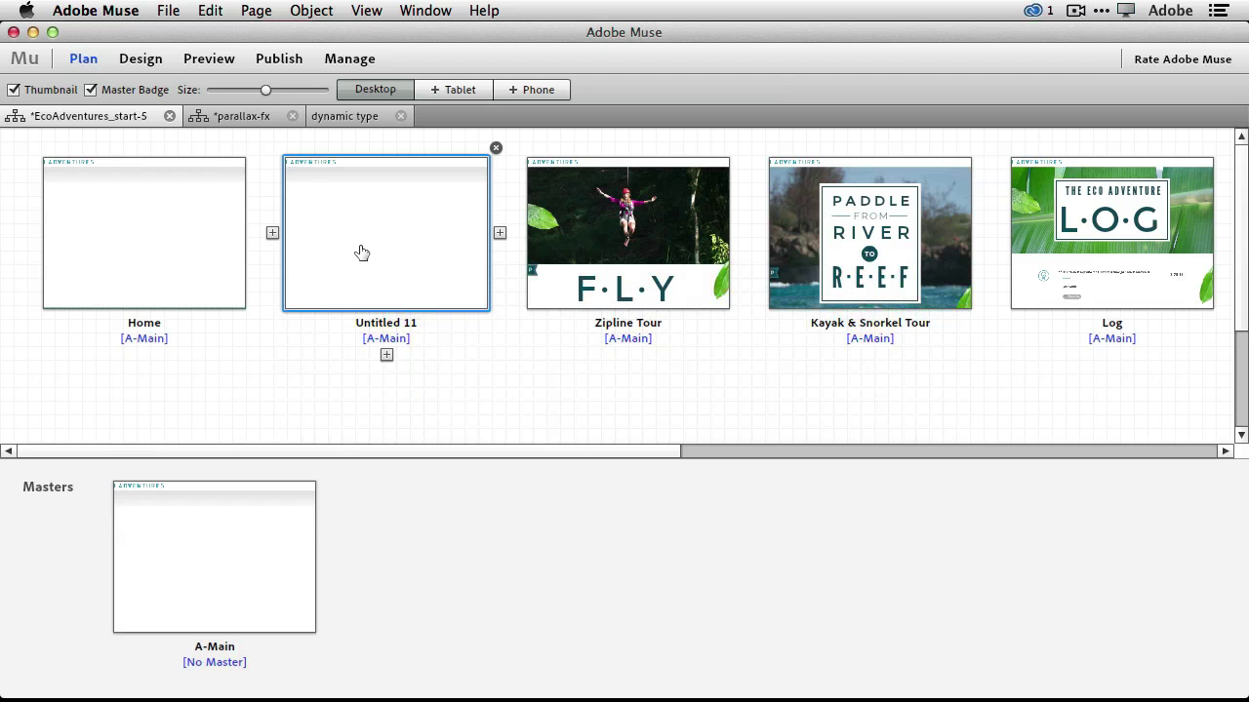
# - Open Untitled 11 in Design view and zoom out to see below the page
pyautogui.doubleClick(465, 245)
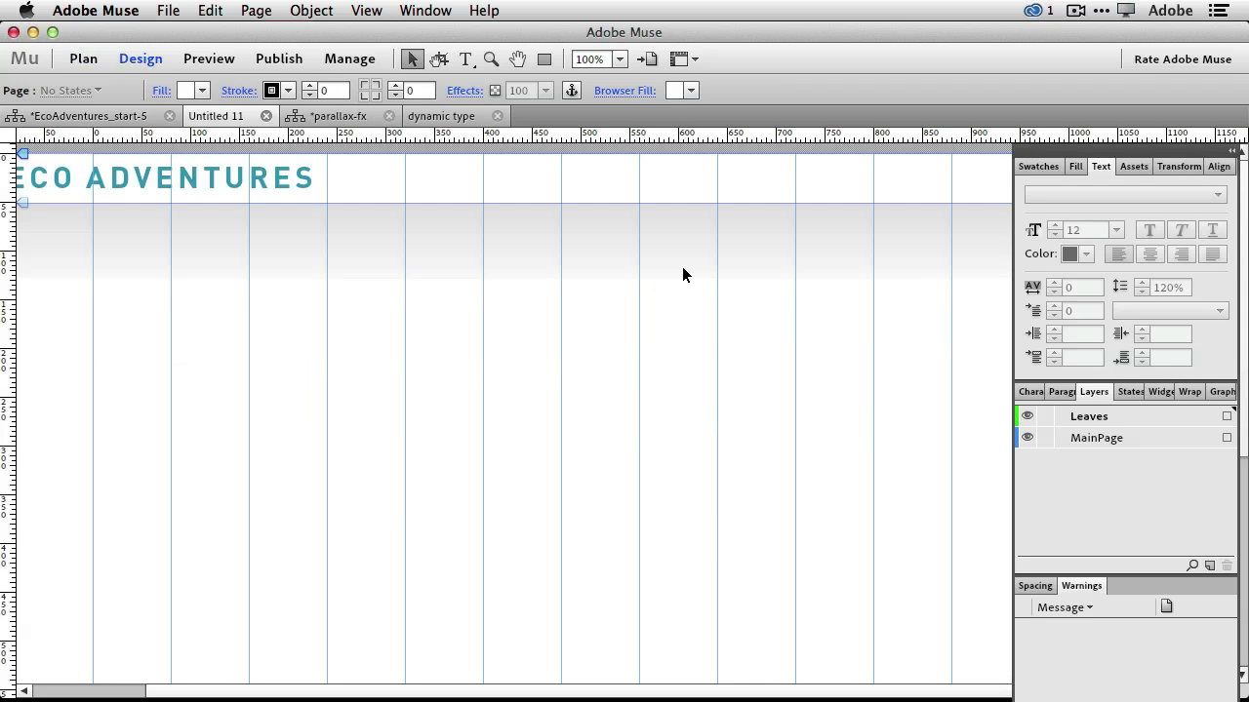
pyautogui.press('super+0')
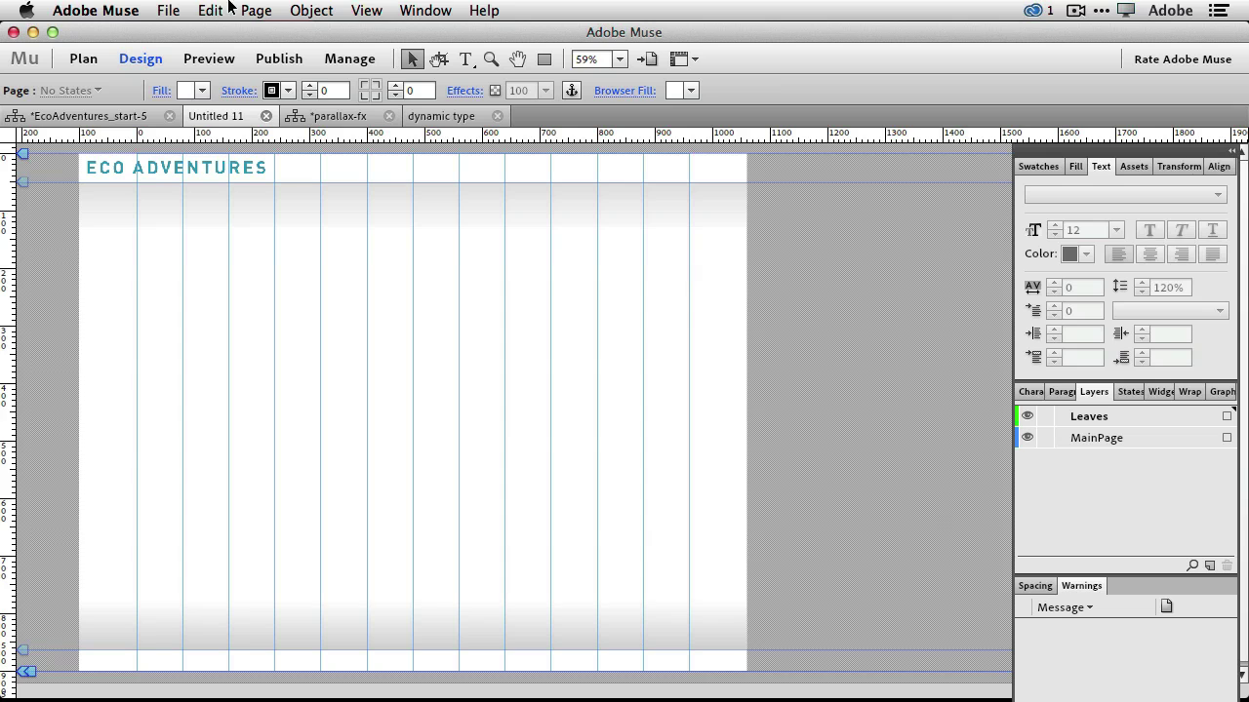
pyautogui.click(355, 16)
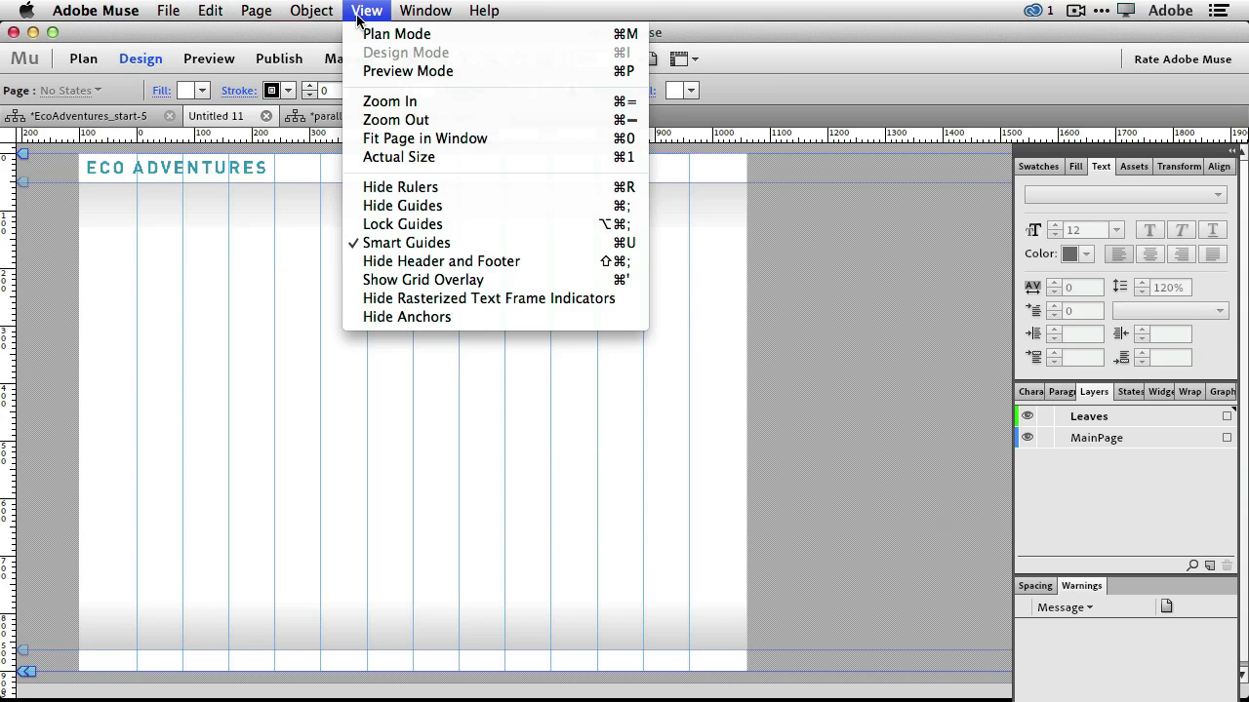
pyautogui.click(364, 9)
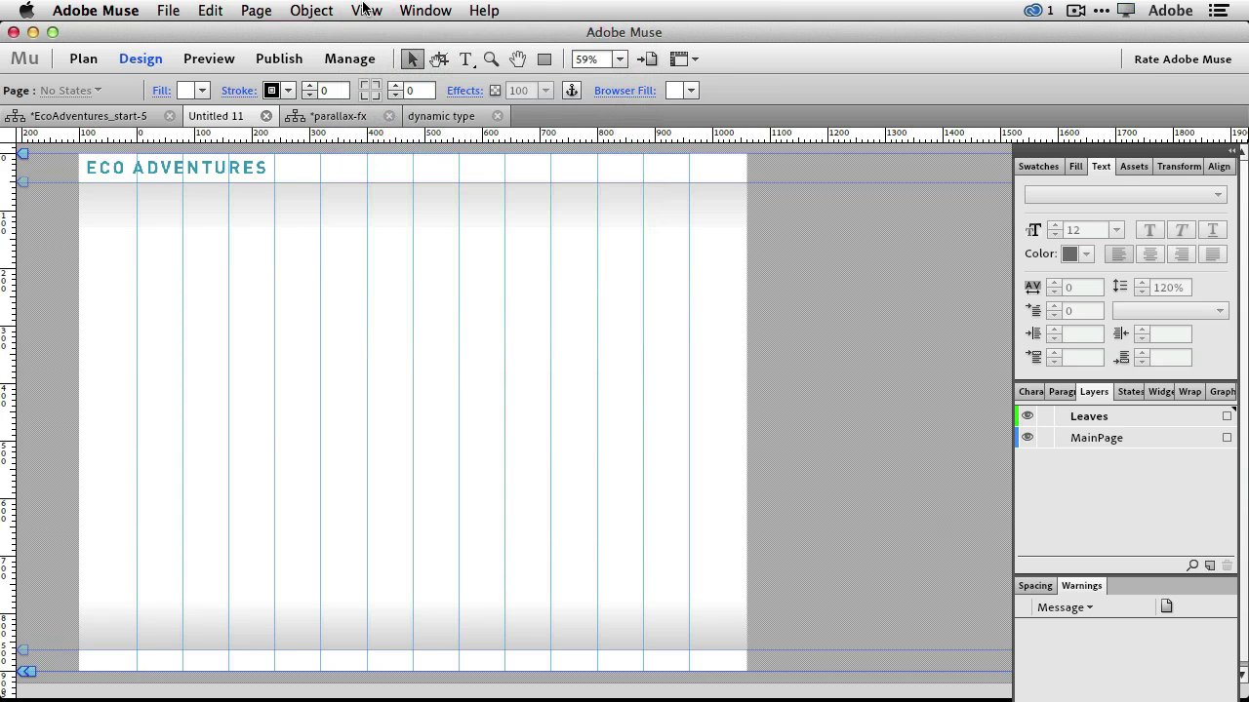
pyautogui.press('super+minus')
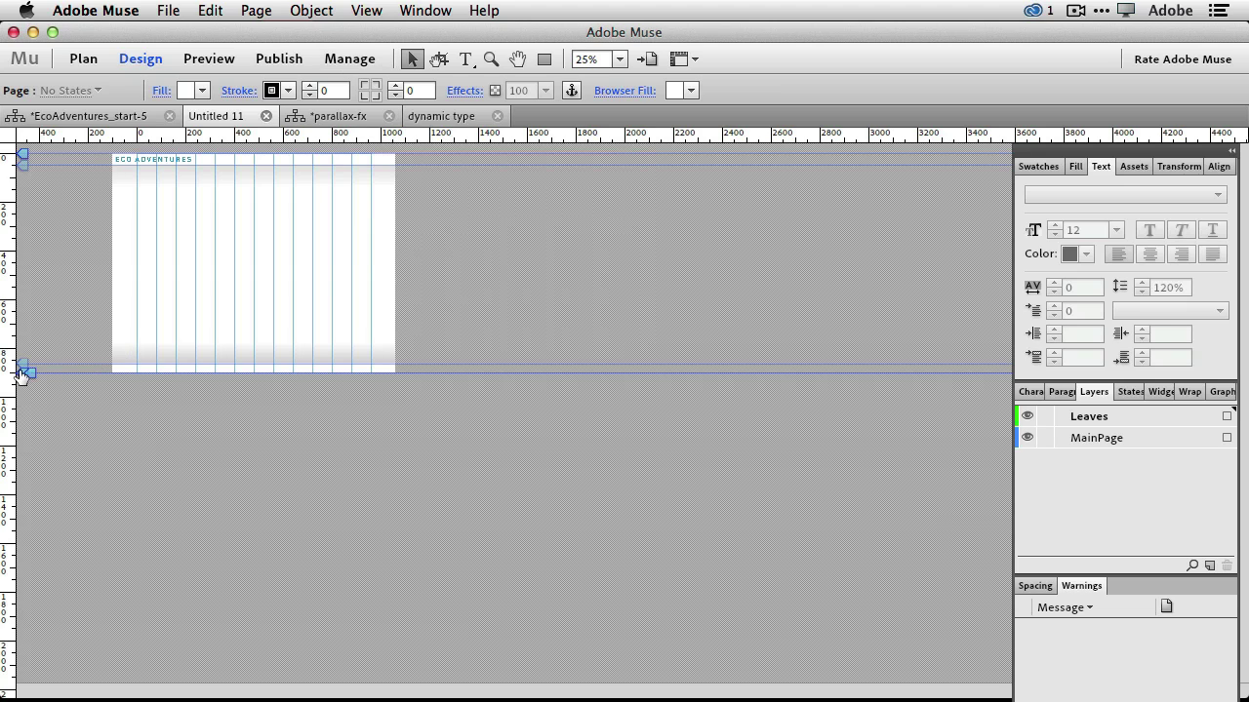
# - Drag the page bottom down to about 1602 px, then return to Actual Size
pyautogui.moveTo(24, 372); pyautogui.dragTo(16, 674)
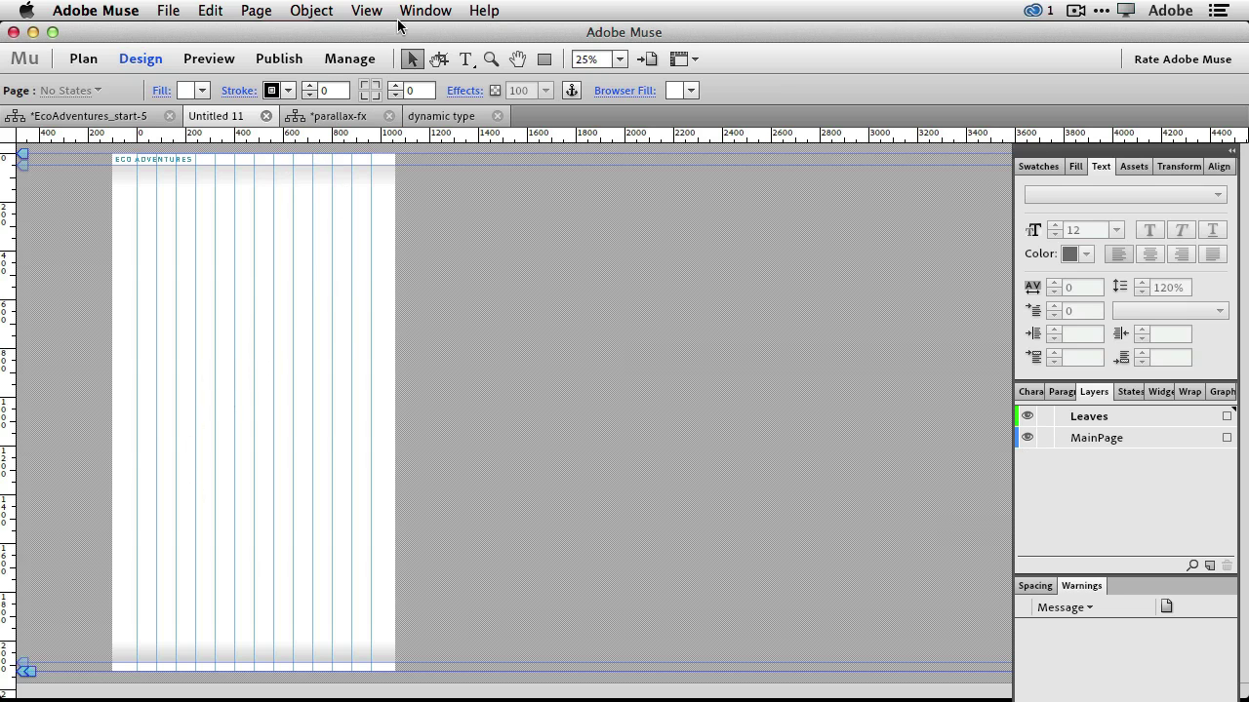
pyautogui.click(365, 11)
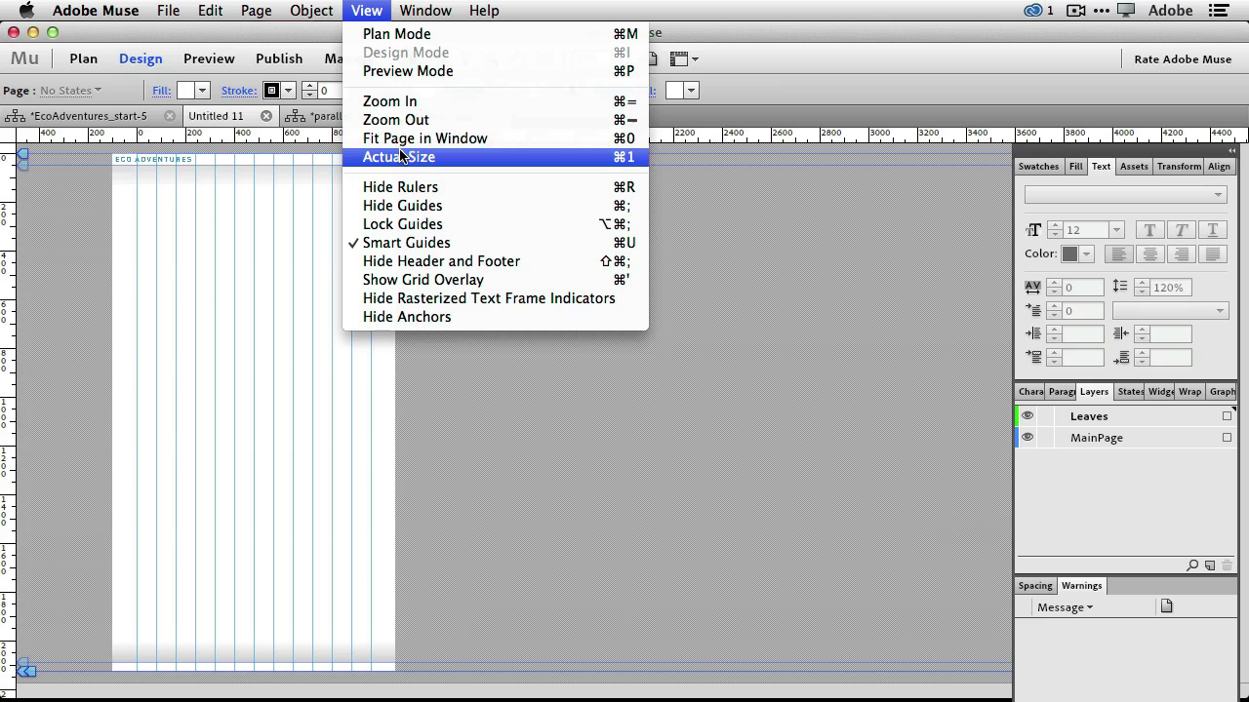
pyautogui.click(401, 157)
pyautogui.scroll(10, 675, 245)
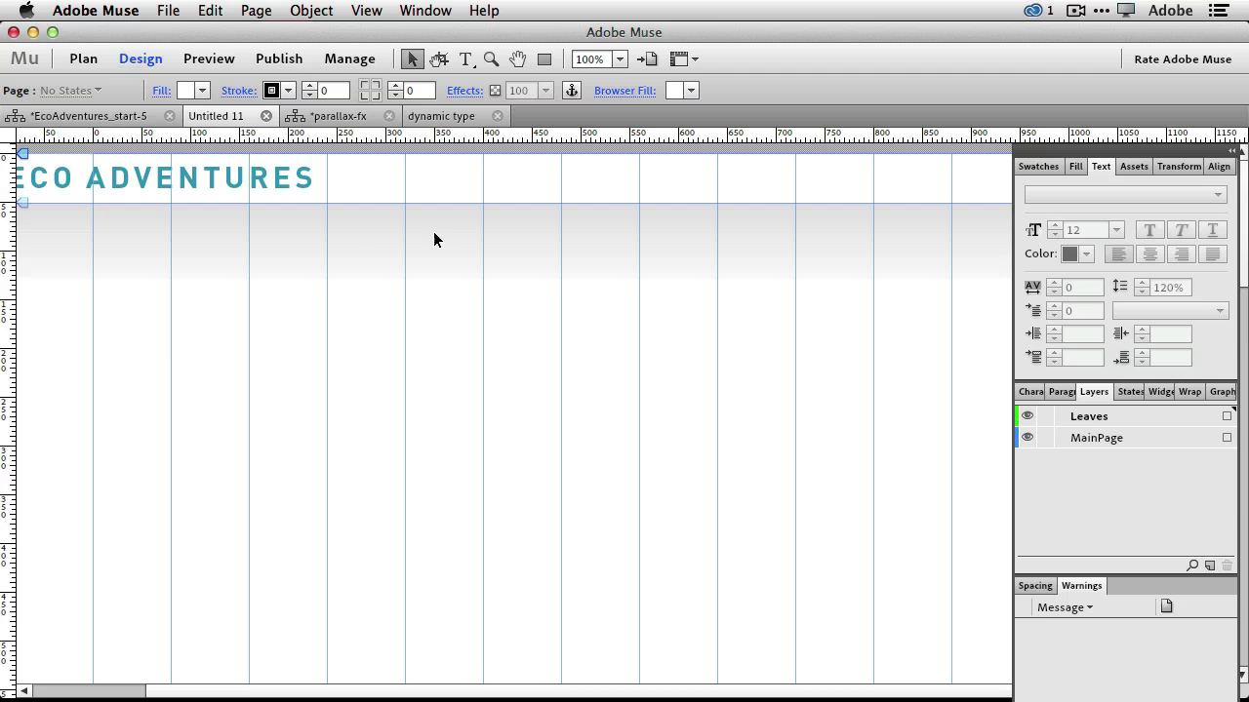
pyautogui.hscroll(-3, 245, 692)
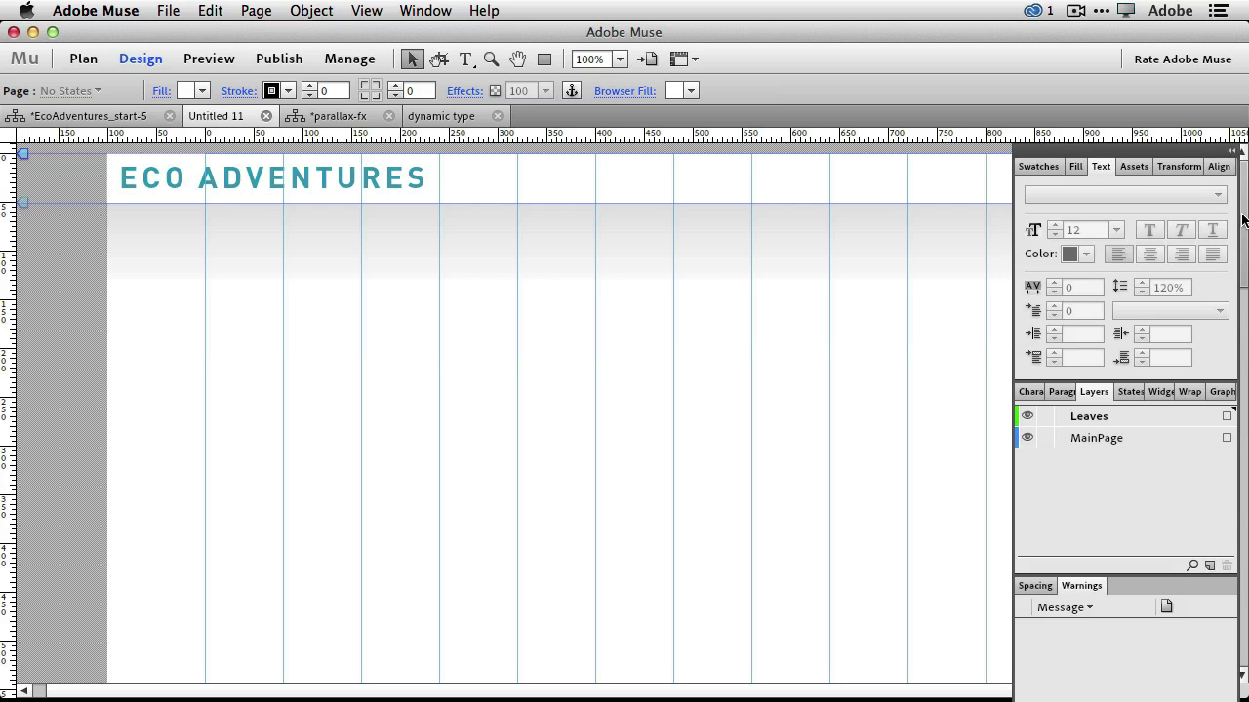
# - Drag a horizontal guide from the top ruler to Y 782 on Untitled 11
pyautogui.moveTo(1241, 220); pyautogui.dragTo(1246, 383)
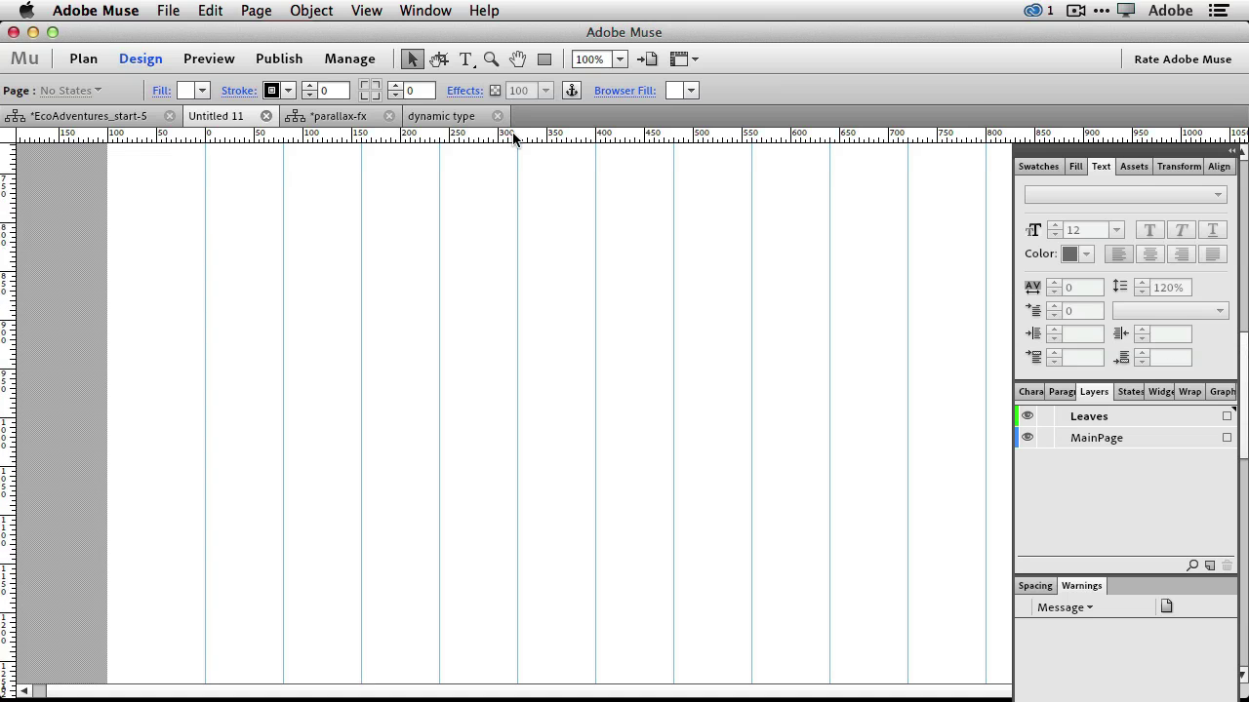
pyautogui.moveTo(514, 142); pyautogui.dragTo(516, 207)
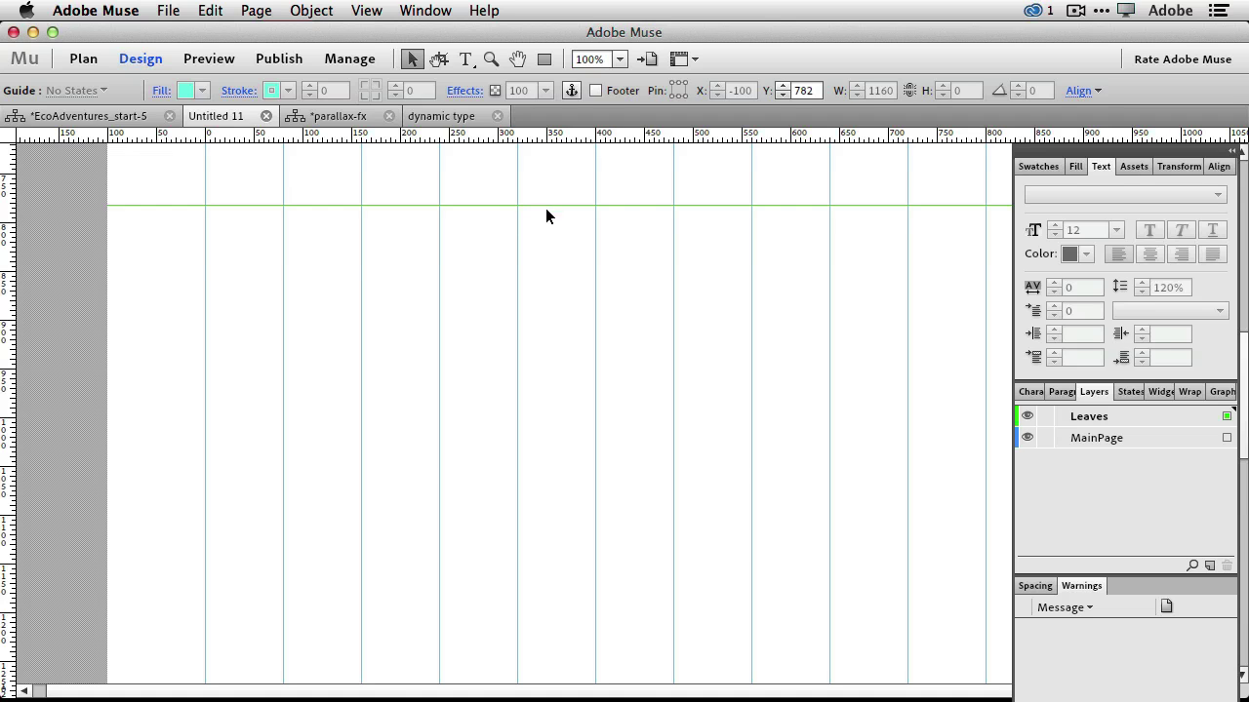
pyautogui.moveTo(1241, 351); pyautogui.dragTo(1243, 363)
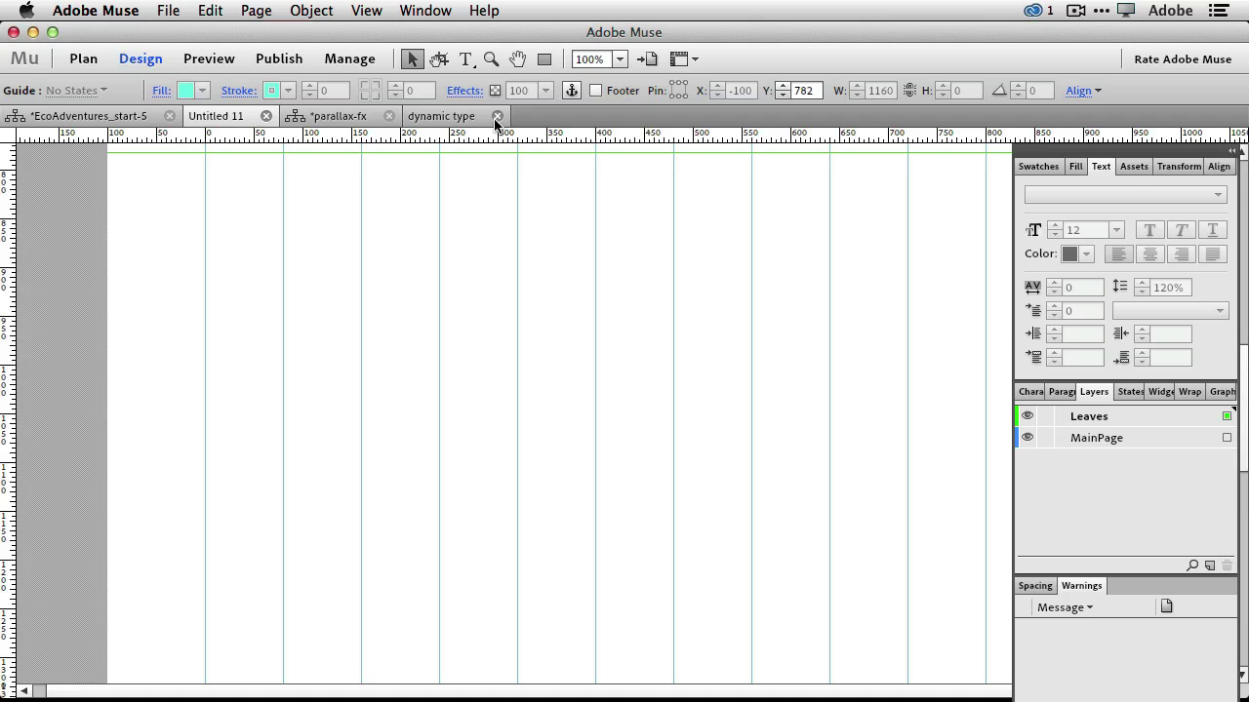
pyautogui.click(465, 59)
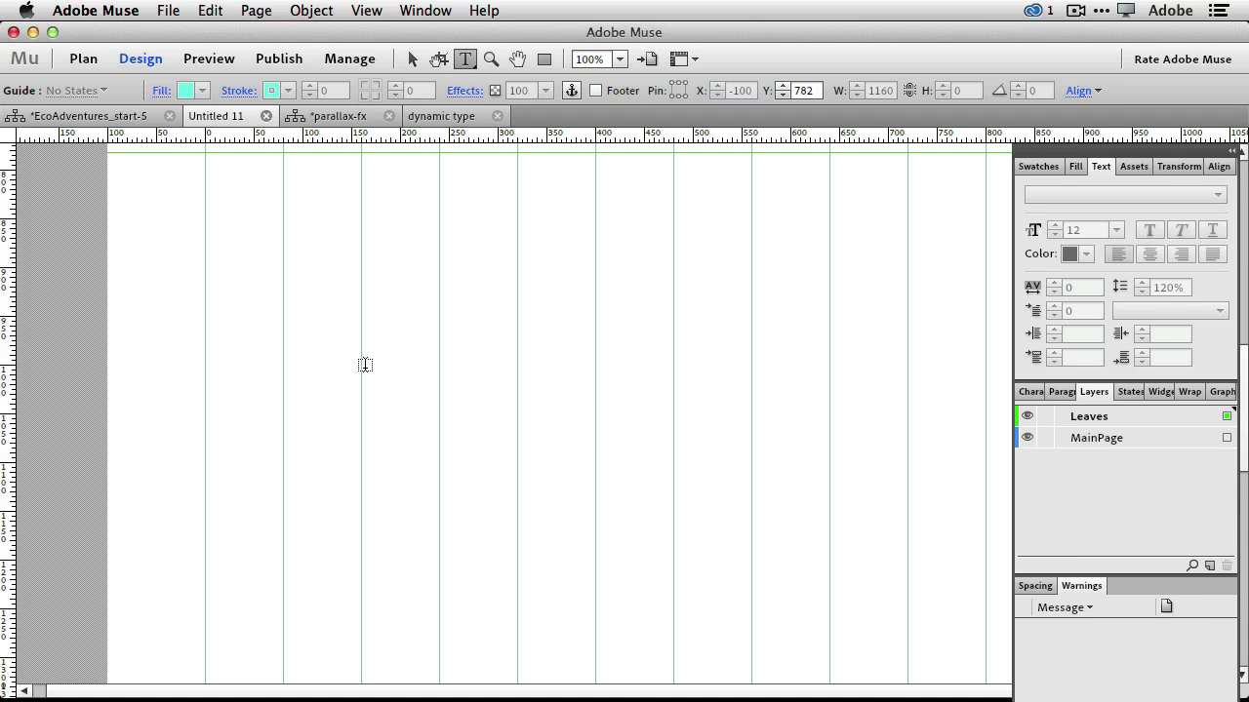
# - Draw a wide text frame reading 'Dynamic' and enlarge it to 84 pt
pyautogui.moveTo(336, 347); pyautogui.dragTo(899, 445)
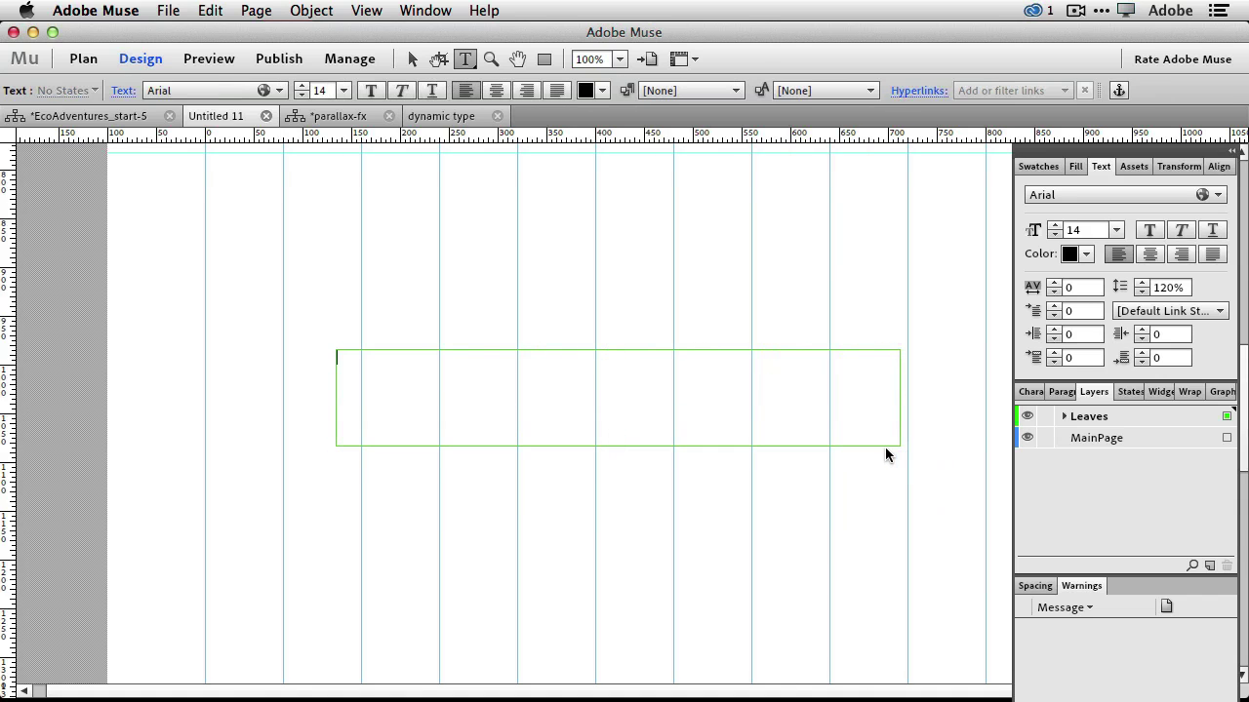
pyautogui.write('Dynamic')
pyautogui.press('super+a')
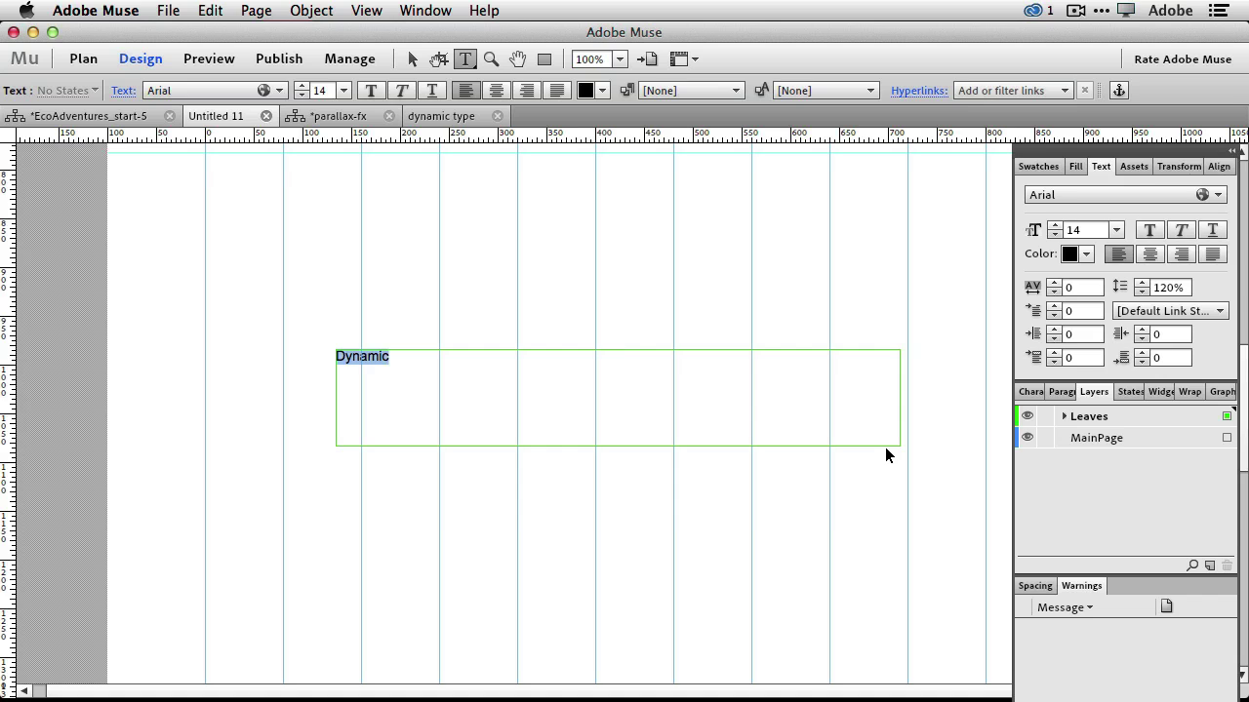
pyautogui.press('super+shift+period')
pyautogui.press('super+shift+period')
pyautogui.press('super+shift+period')
pyautogui.press('super+shift+period')
pyautogui.press('super+shift+period')
pyautogui.press('super+shift+period')
pyautogui.press('super+shift+period')
pyautogui.press('super+shift+period')
pyautogui.press('super+shift+period')
pyautogui.press('super+shift+period')
pyautogui.press('super+shift+period')
pyautogui.press('super+shift+period')
pyautogui.press('super+shift+period')
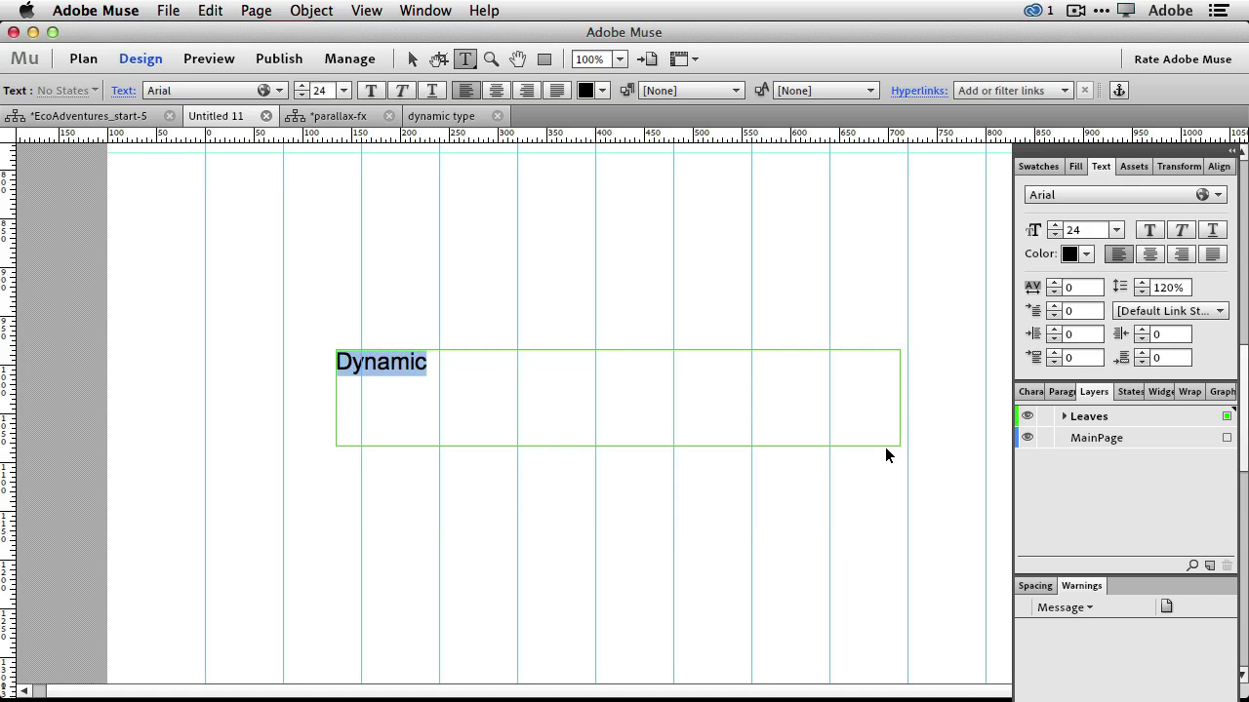
pyautogui.press('super+shift+period')
pyautogui.press('super+shift+period')
pyautogui.press('super+shift+period')
pyautogui.press('super+shift+period')
pyautogui.press('super+shift+period')
pyautogui.press('super+shift+period')
pyautogui.press('super+shift+period')
pyautogui.press('super+shift+period')
pyautogui.press('super+shift+period')
pyautogui.press('super+shift+period')
pyautogui.press('super+shift+period')
pyautogui.press('super+shift+period')
pyautogui.press('super+shift+period')
pyautogui.press('super+shift+period')
pyautogui.press('super+shift+period')
pyautogui.press('super+shift+period')
pyautogui.press('super+shift+period')
pyautogui.press('super+shift+period')
pyautogui.press('super+shift+period')
pyautogui.press('super+shift+period')
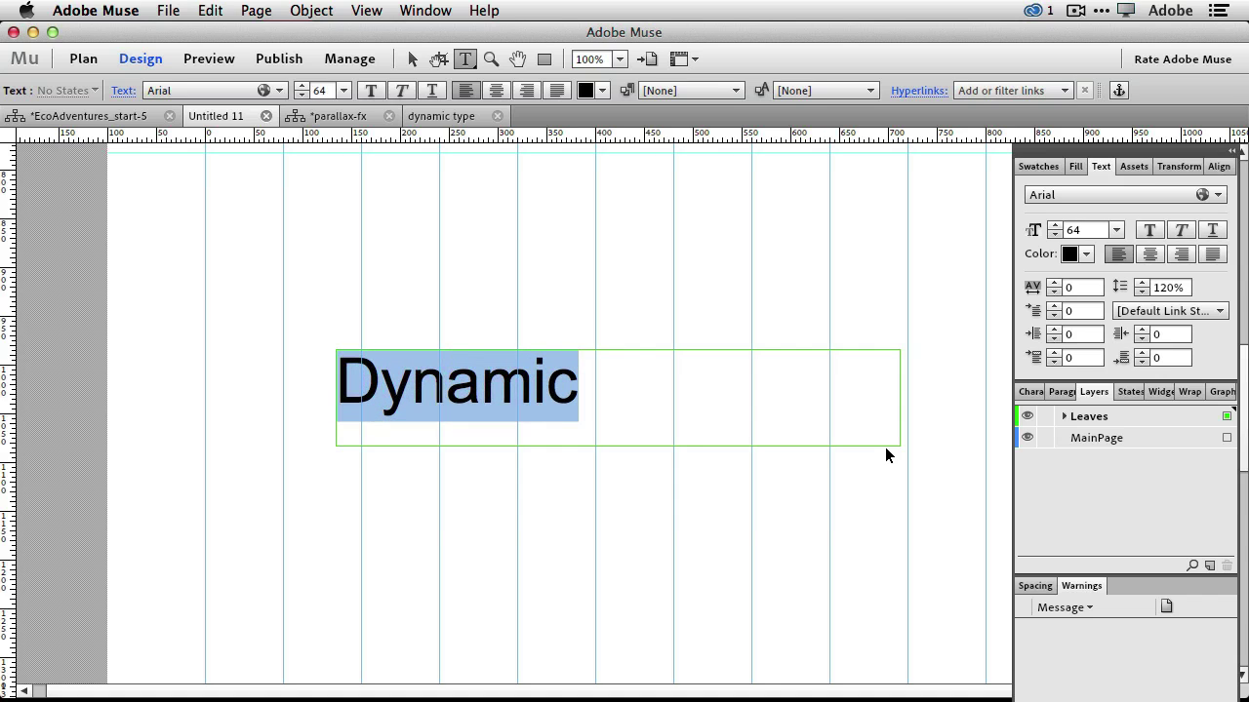
pyautogui.press('super+shift+period')
pyautogui.press('super+shift+period')
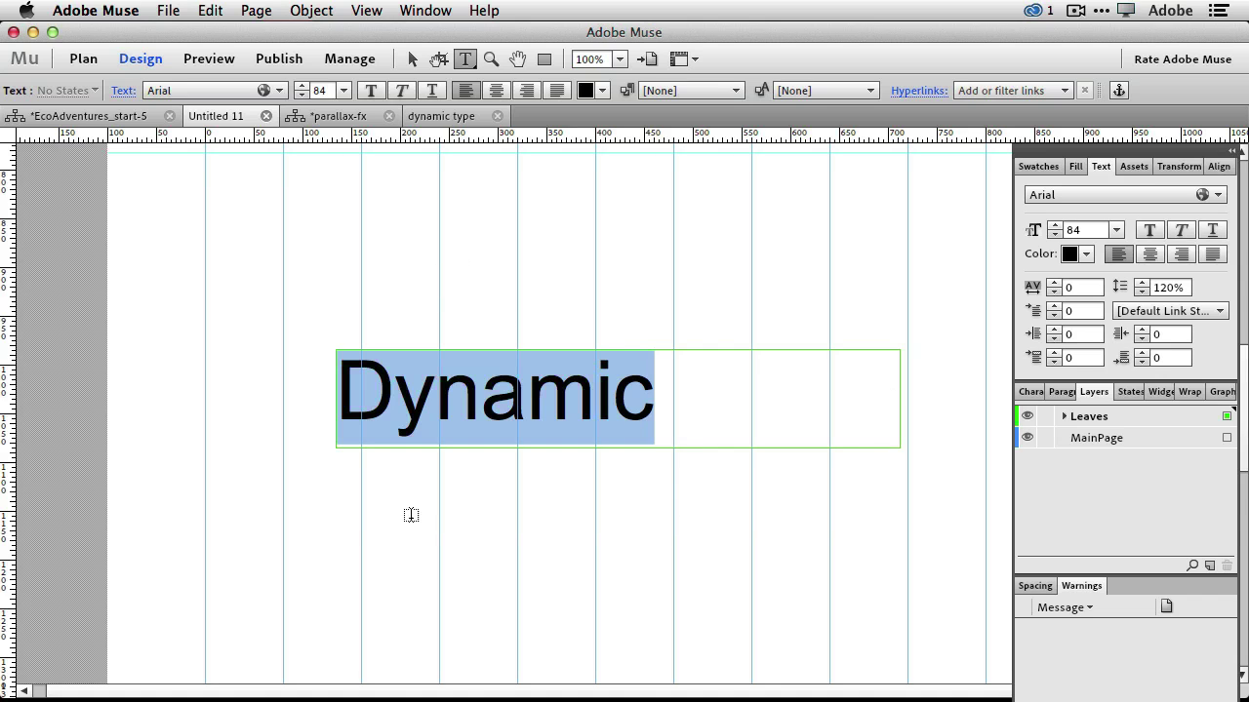
# - Add a 'Scrolling' text frame at 42 pt and move it up under Dynamic
pyautogui.moveTo(400, 471); pyautogui.dragTo(681, 541)
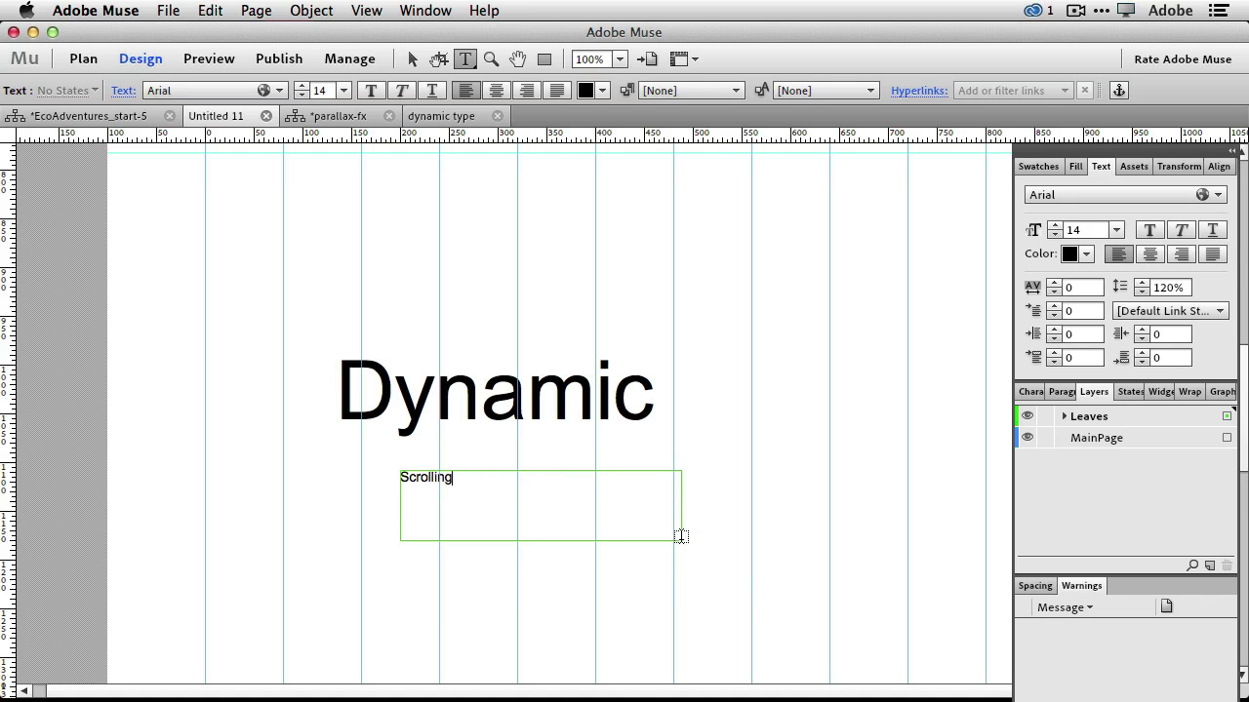
pyautogui.press('super+a')
pyautogui.press('super+shift+period')
pyautogui.press('super+shift+period')
pyautogui.press('super+shift+period')
pyautogui.press('super+shift+period')
pyautogui.press('super+shift+period')
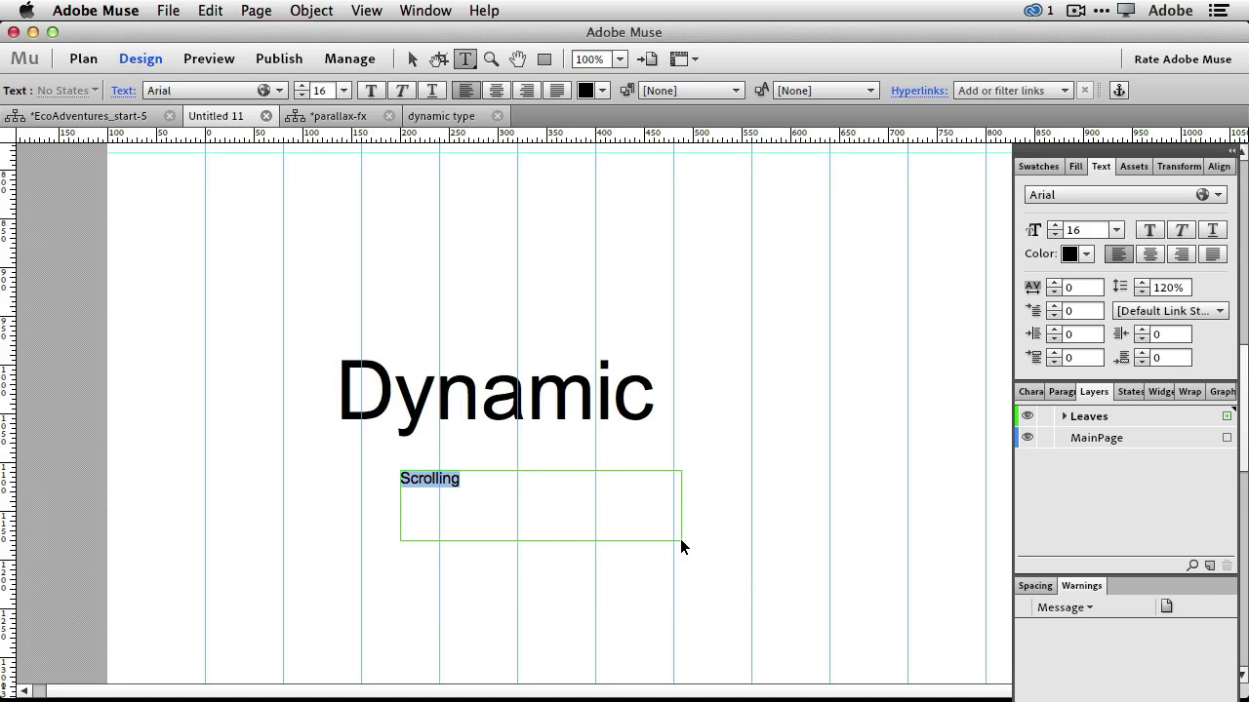
pyautogui.press('super+shift+period')
pyautogui.press('super+shift+period')
pyautogui.press('super+shift+period')
pyautogui.press('super+shift+period')
pyautogui.press('super+shift+period')
pyautogui.press('super+shift+period')
pyautogui.press('super+shift+period')
pyautogui.press('super+shift+period')
pyautogui.press('super+shift+period')
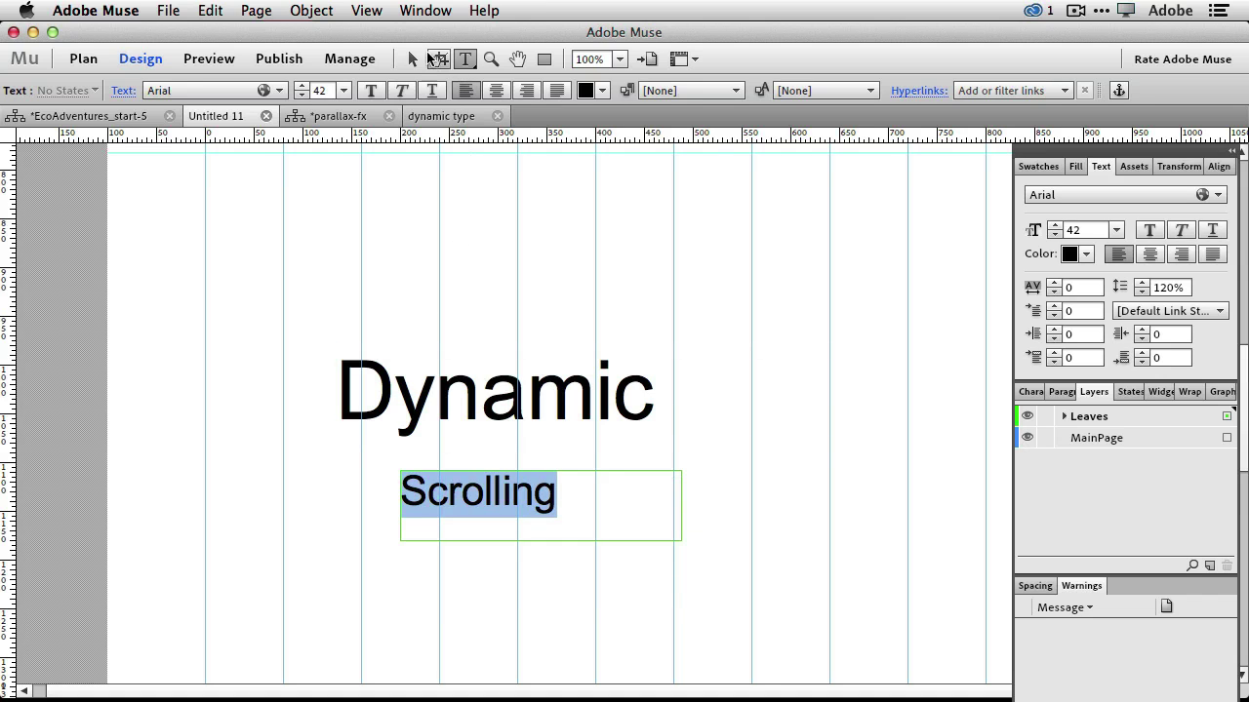
pyautogui.click(412, 58)
pyautogui.moveTo(512, 488); pyautogui.dragTo(543, 447)
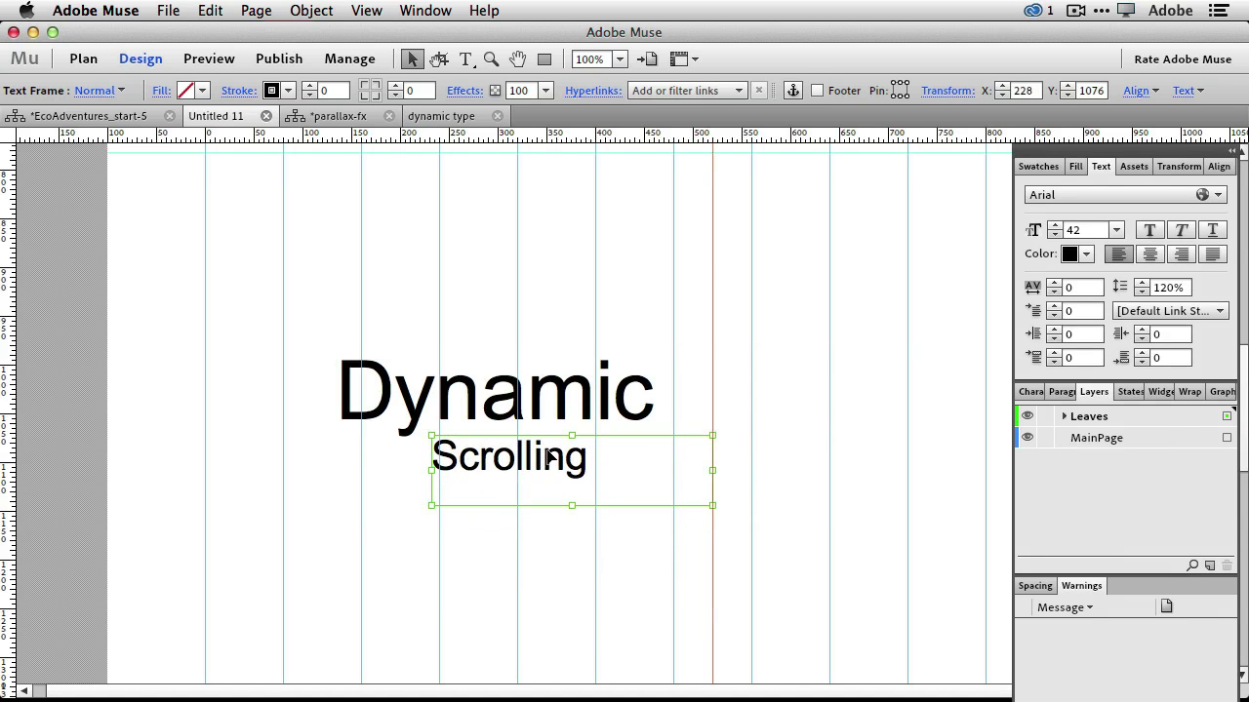
# - Add a 'Type' text frame at 38 pt and move it up under Scrolling
pyautogui.click(465, 58)
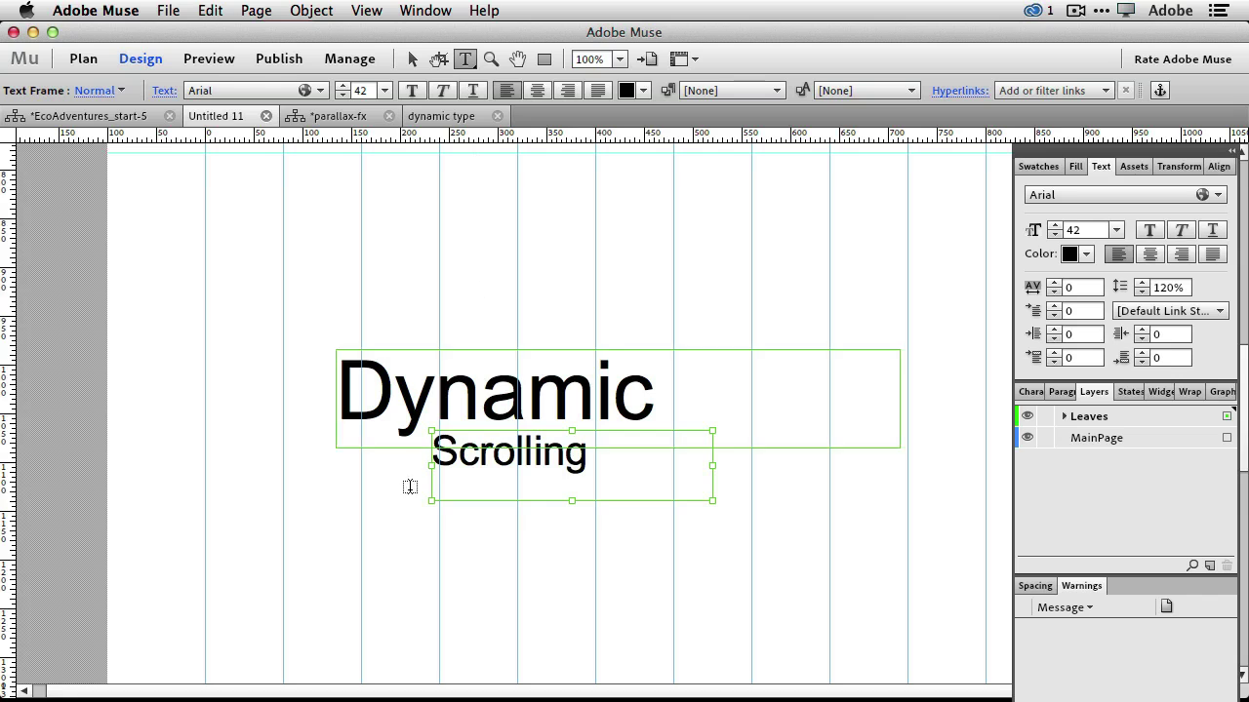
pyautogui.moveTo(371, 519); pyautogui.dragTo(647, 601)
pyautogui.write('Type')
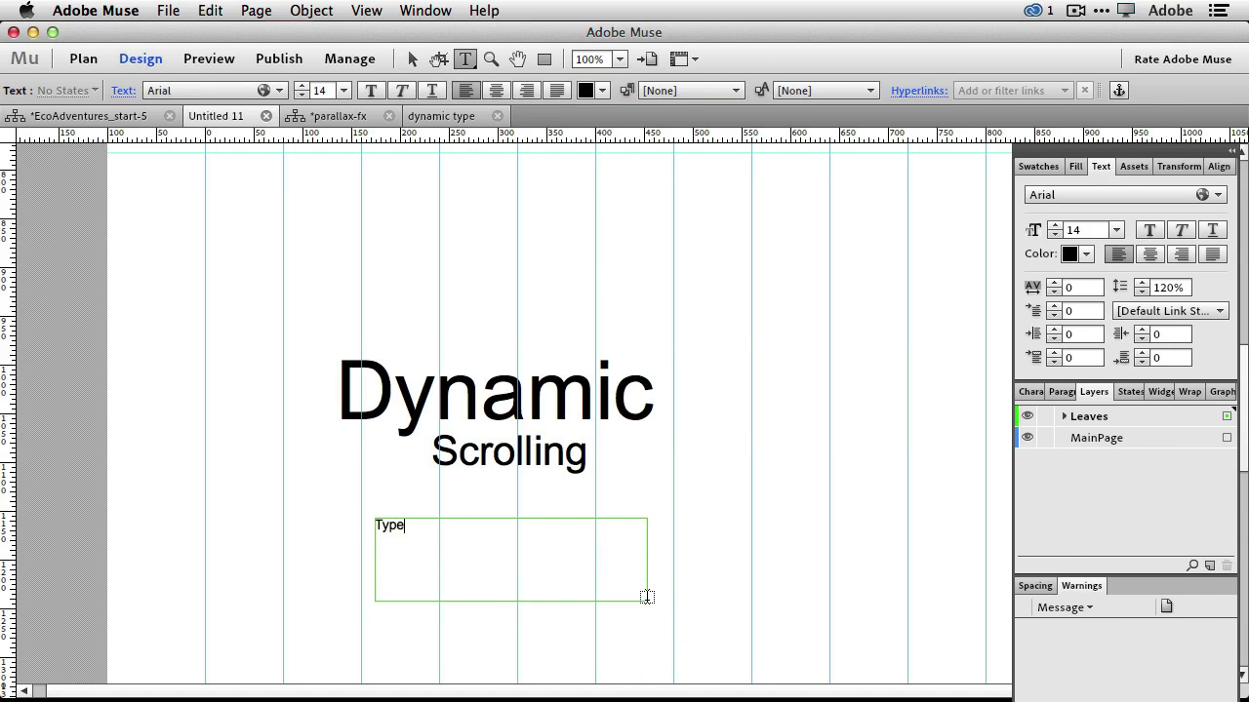
pyautogui.press('super+a')
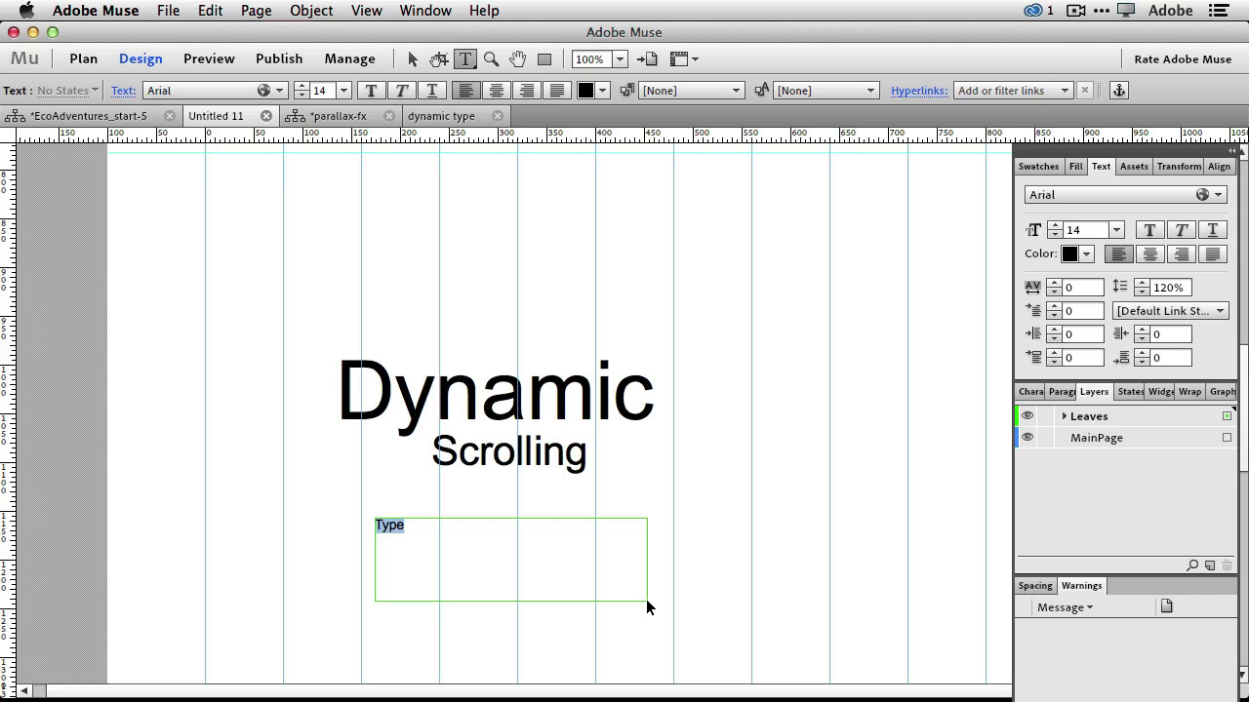
pyautogui.press('super+shift+period')
pyautogui.press('super+shift+period')
pyautogui.press('super+shift+period')
pyautogui.press('super+shift+period')
pyautogui.press('super+shift+period')
pyautogui.press('super+shift+period')
pyautogui.press('super+shift+period')
pyautogui.press('super+shift+period')
pyautogui.press('super+shift+period')
pyautogui.press('super+shift+period')
pyautogui.press('super+shift+period')
pyautogui.press('super+shift+period')
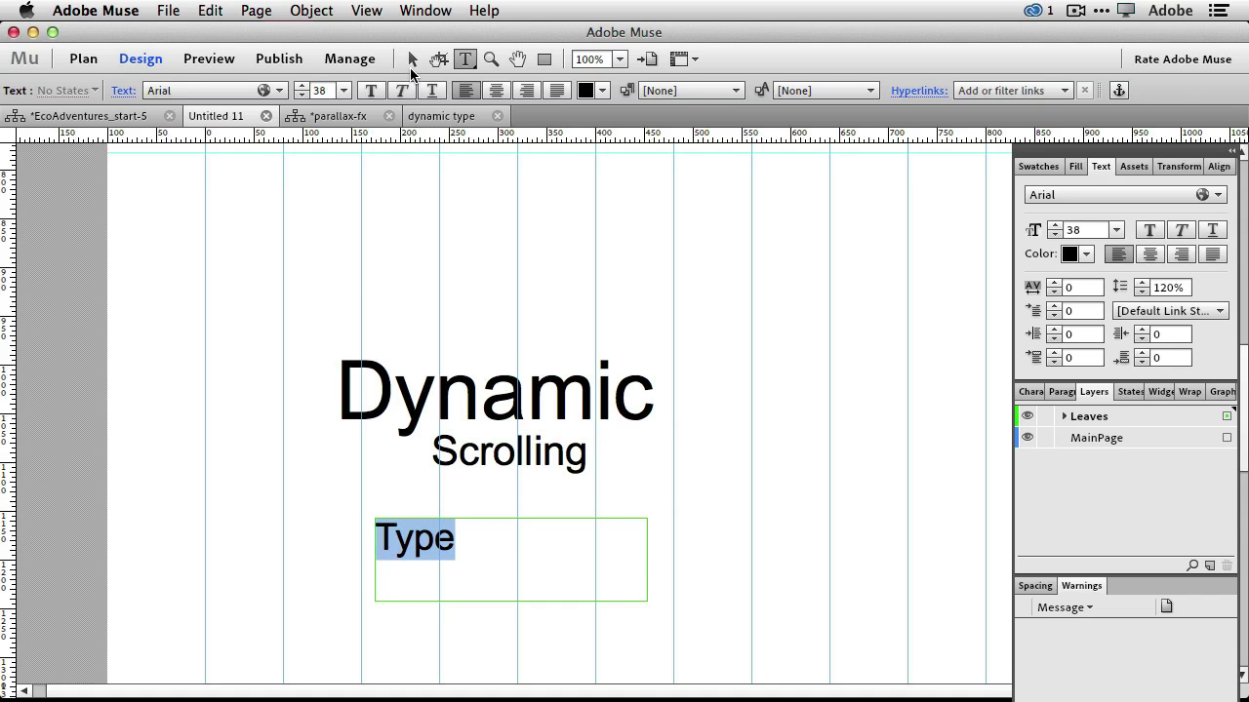
pyautogui.click(412, 59)
pyautogui.moveTo(530, 549); pyautogui.dragTo(632, 508)
# - Set Dynamic in the Asset font and widen its frame so it fits one line
pyautogui.click(571, 393)
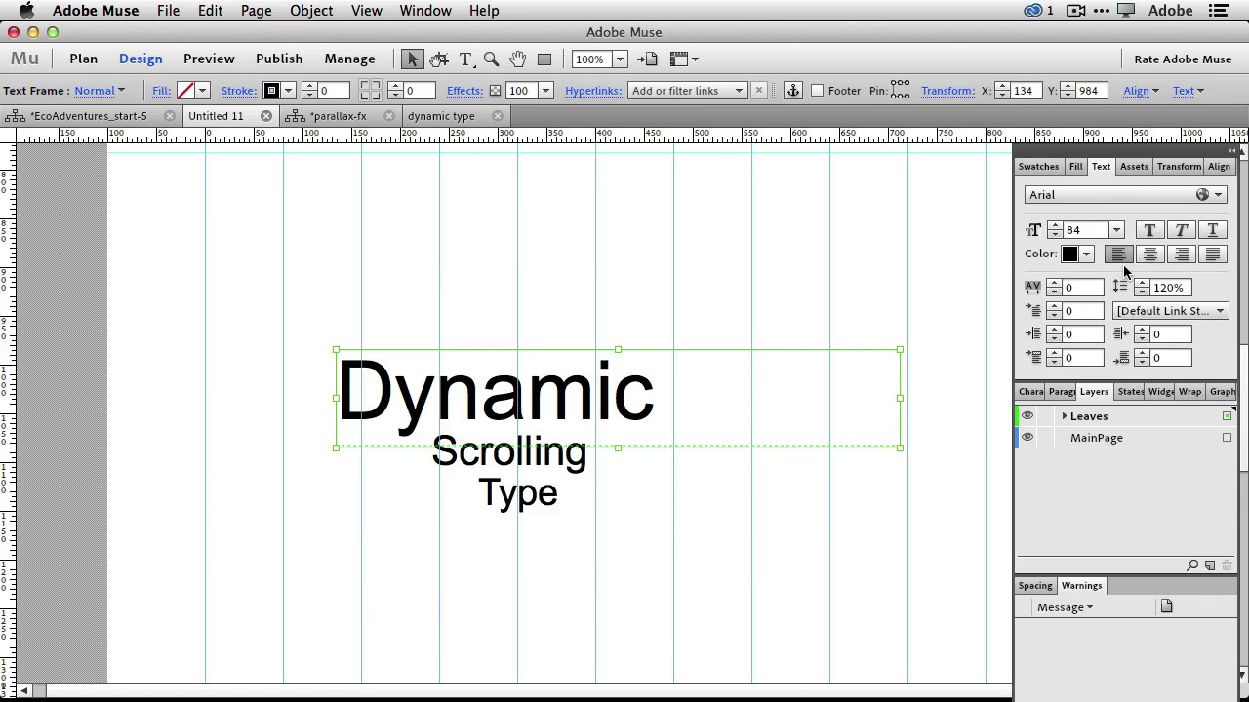
pyautogui.click(1088, 195)
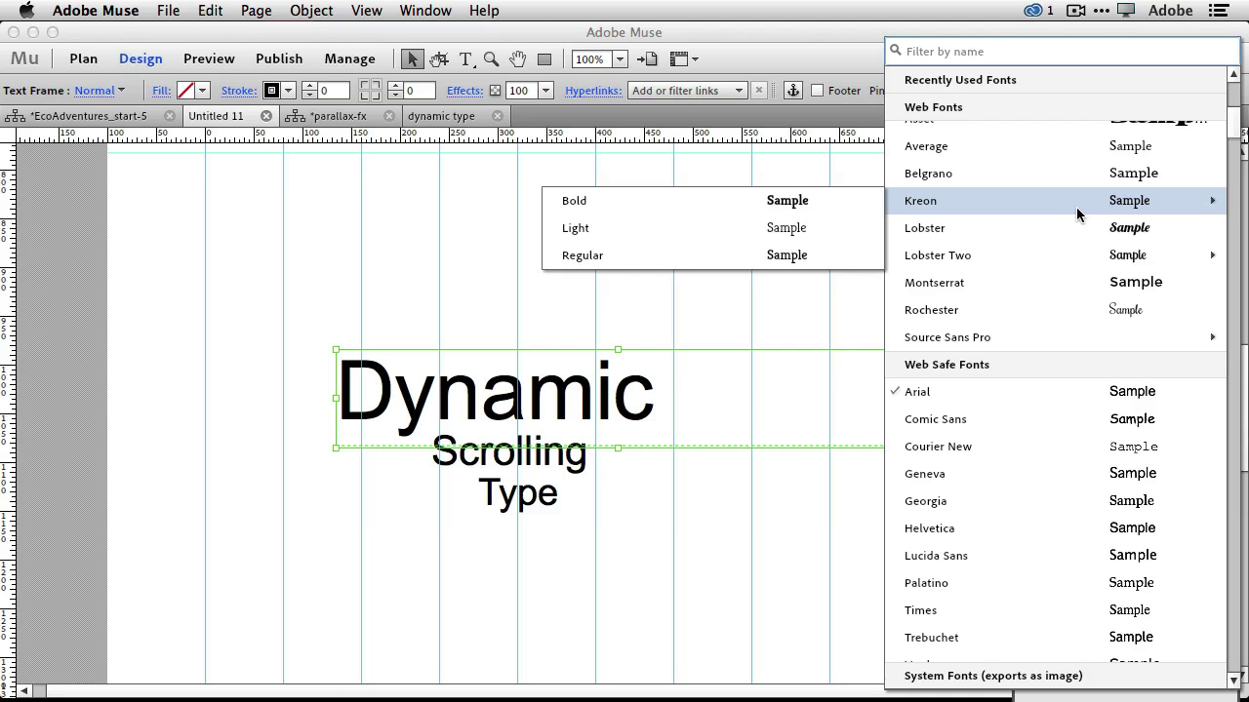
pyautogui.scroll(5, 1069, 259)
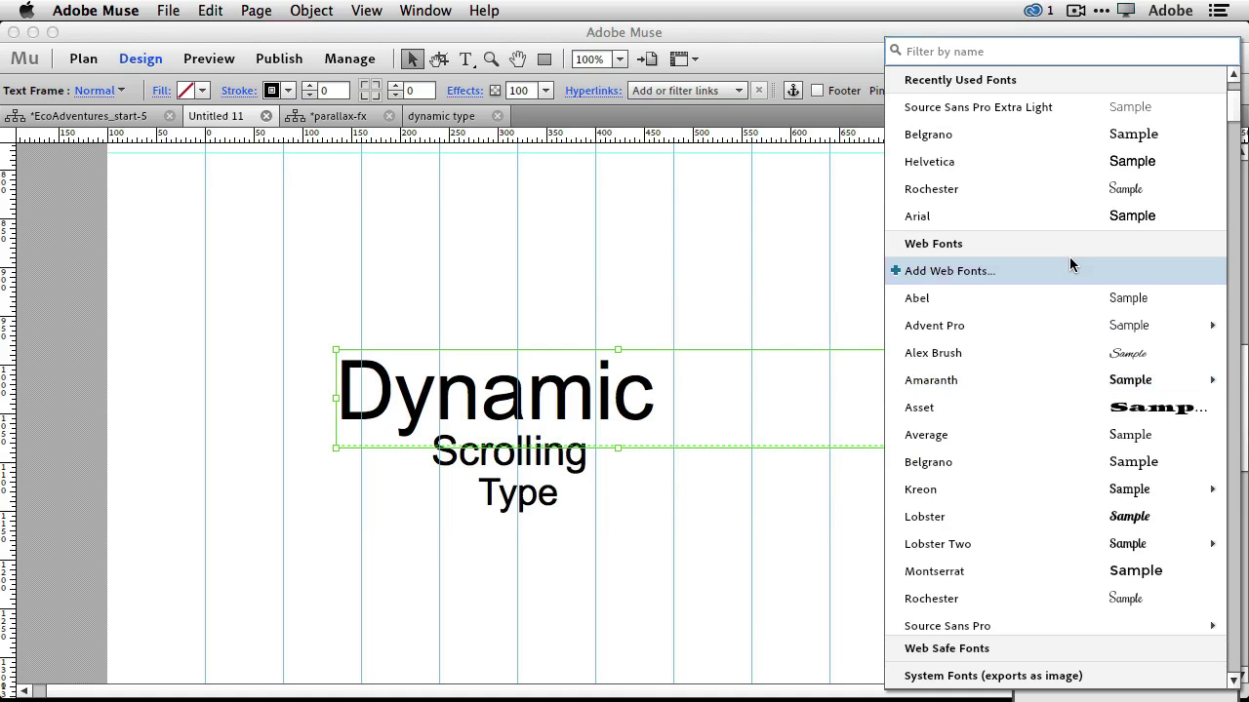
pyautogui.click(947, 270)
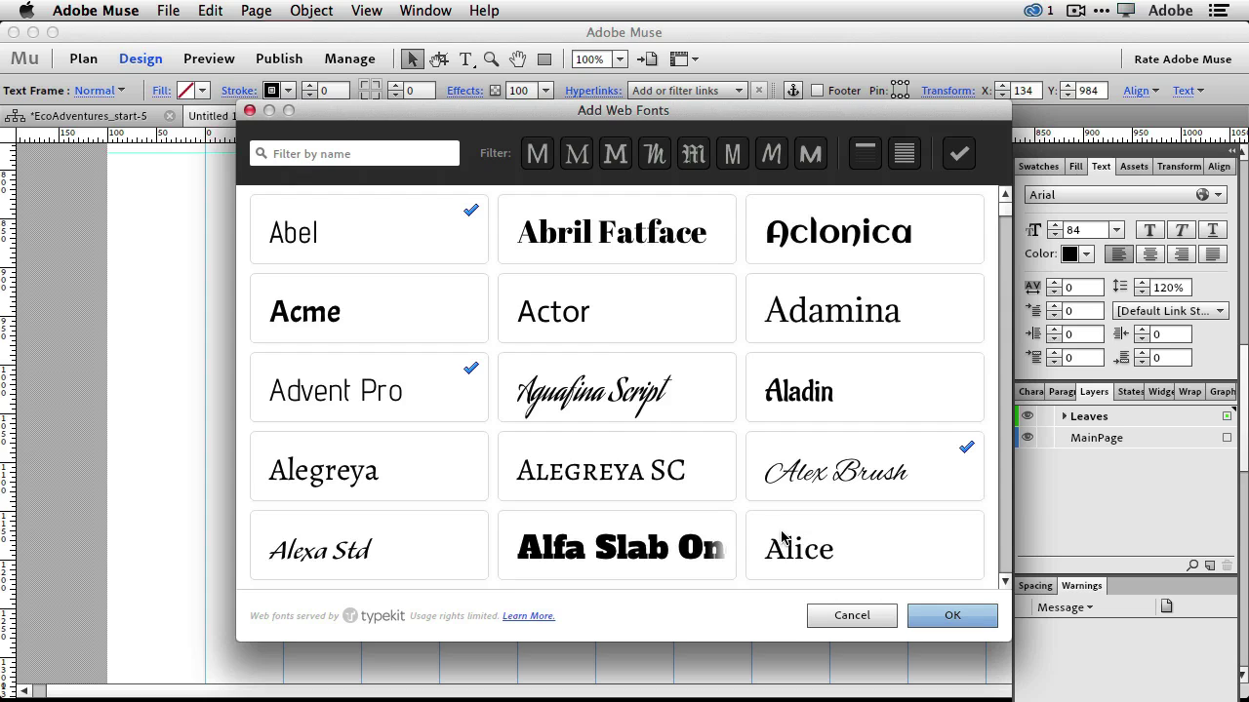
pyautogui.click(845, 619)
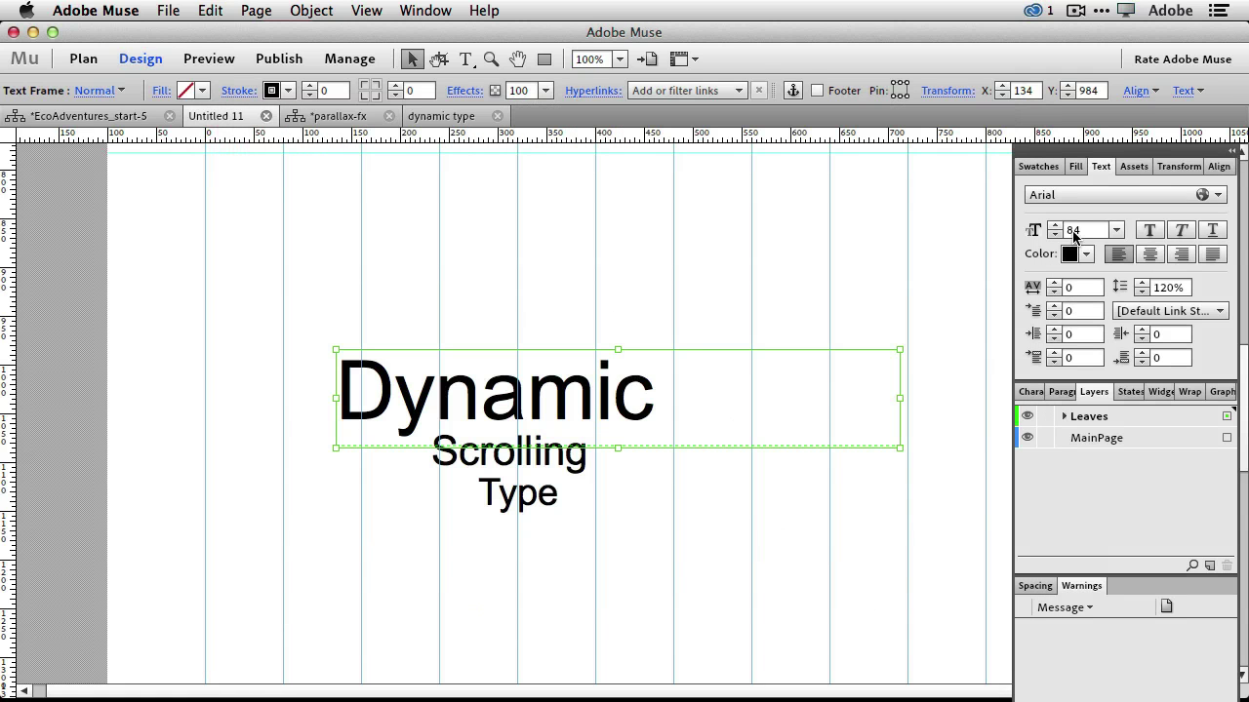
pyautogui.click(1079, 193)
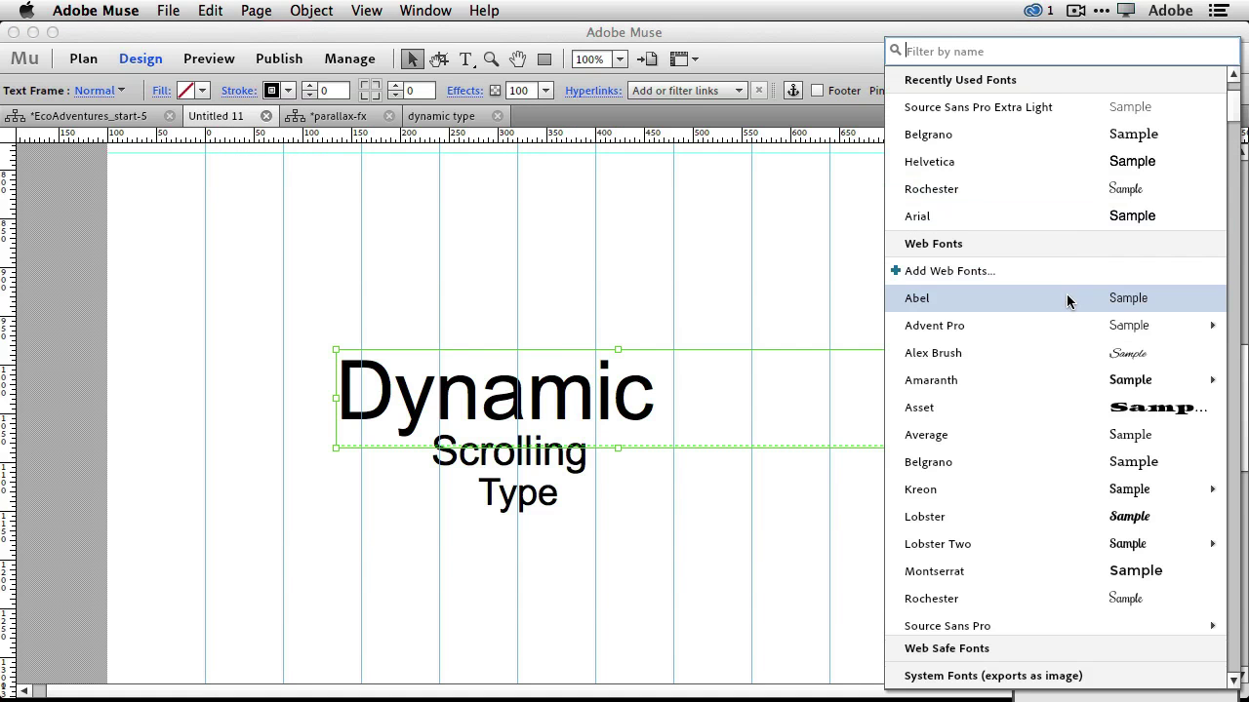
pyautogui.click(1061, 407)
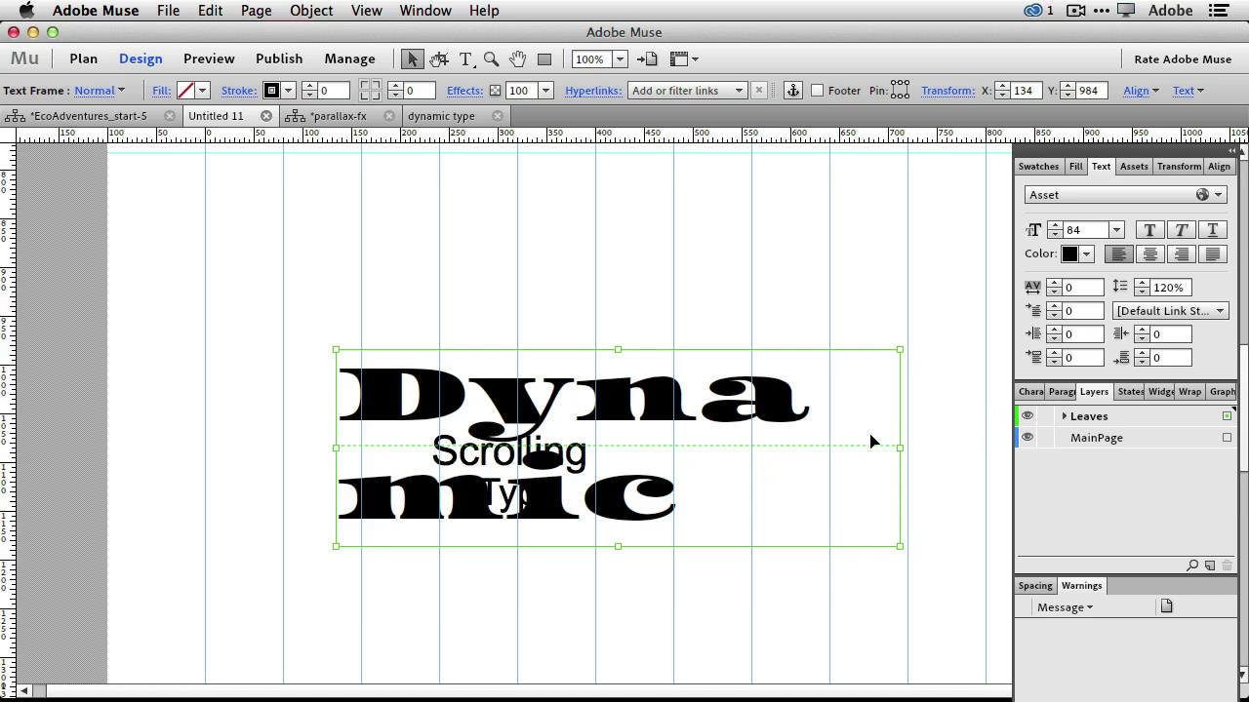
pyautogui.moveTo(334, 450); pyautogui.dragTo(213, 450)
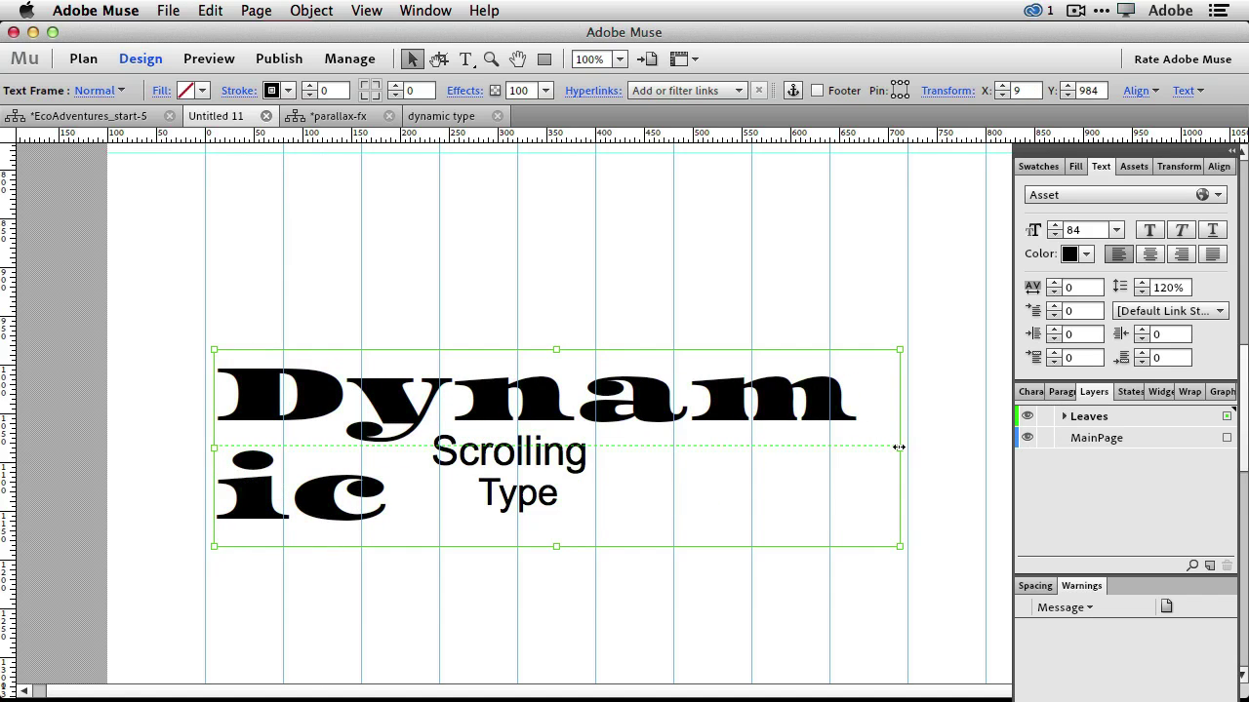
pyautogui.moveTo(898, 447); pyautogui.dragTo(1042, 440)
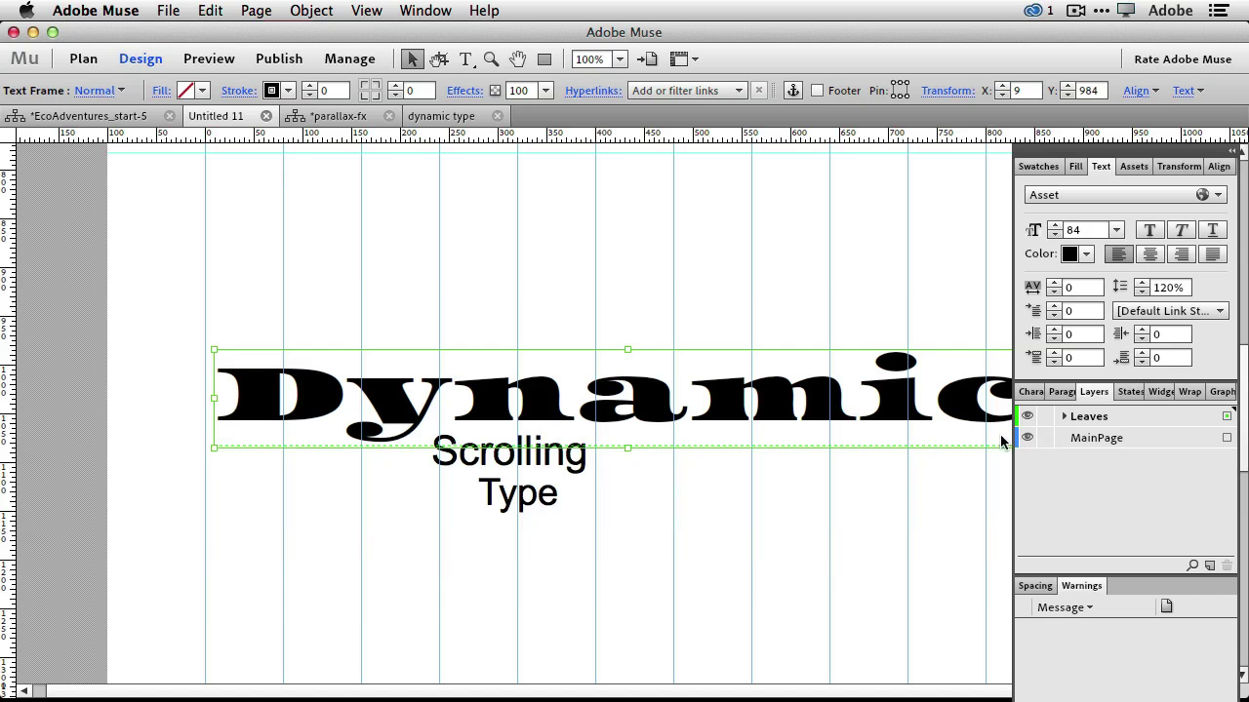
# - Set the Scrolling frame's font to Source Sans Pro Black
pyautogui.click(557, 476)
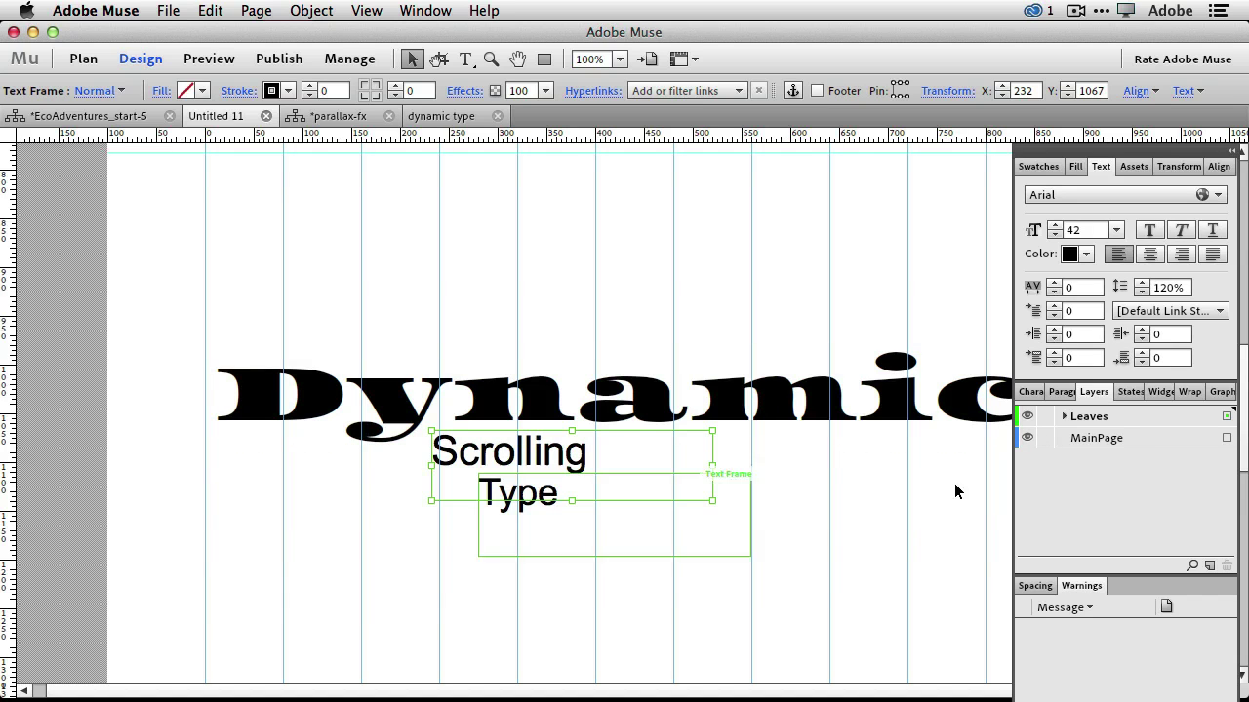
pyautogui.click(1099, 196)
pyautogui.moveTo(1059, 337)
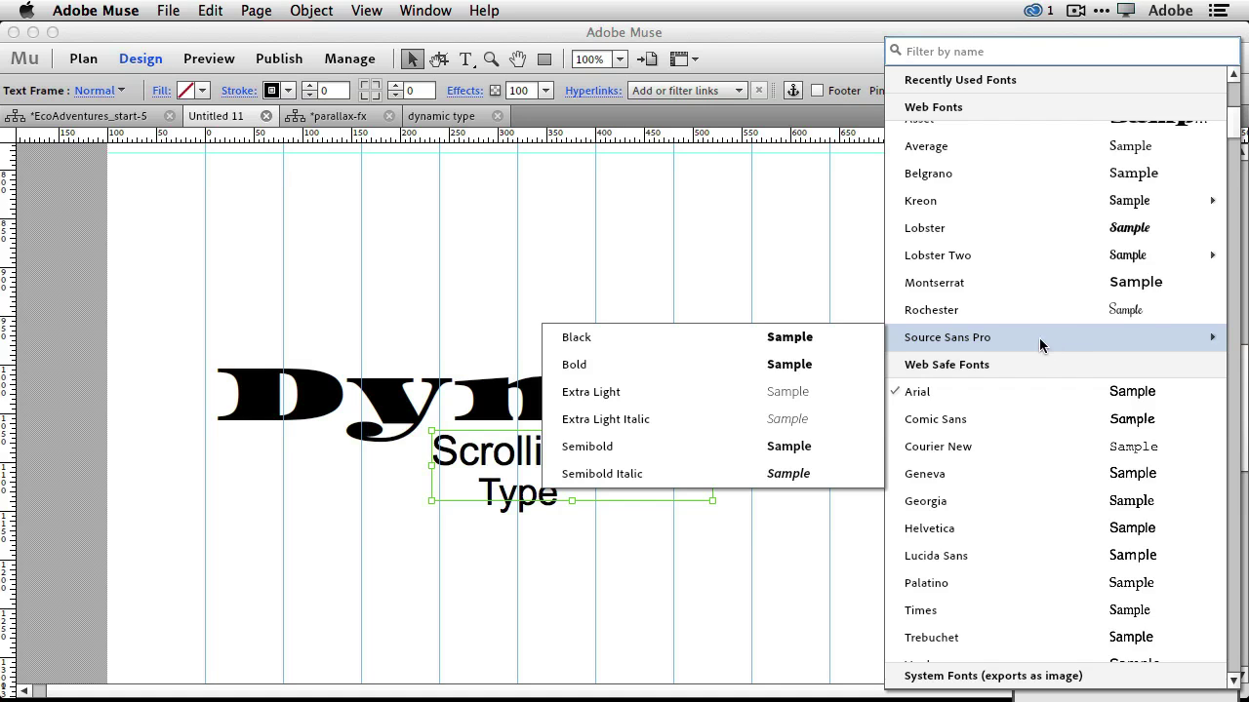
pyautogui.click(772, 341)
pyautogui.hotkey('ctrl', 'v')
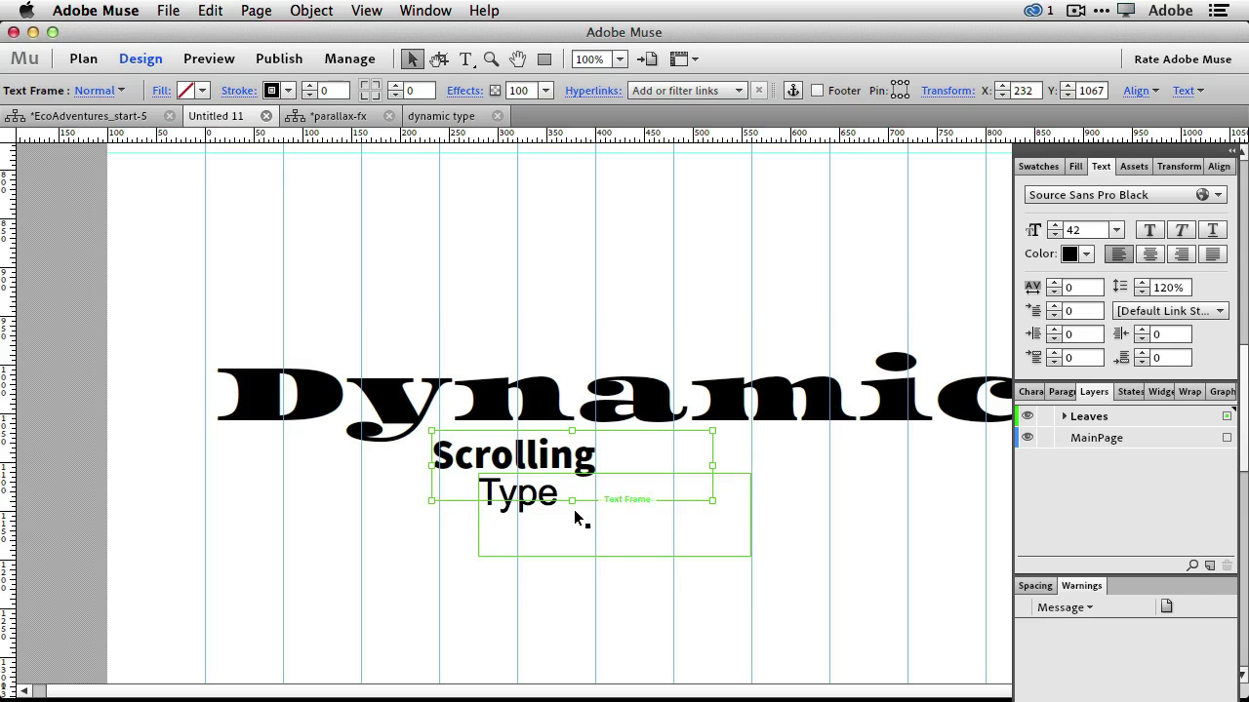
# - Set the Type frame's font to Source Sans Pro Extra Light
pyautogui.click(566, 518)
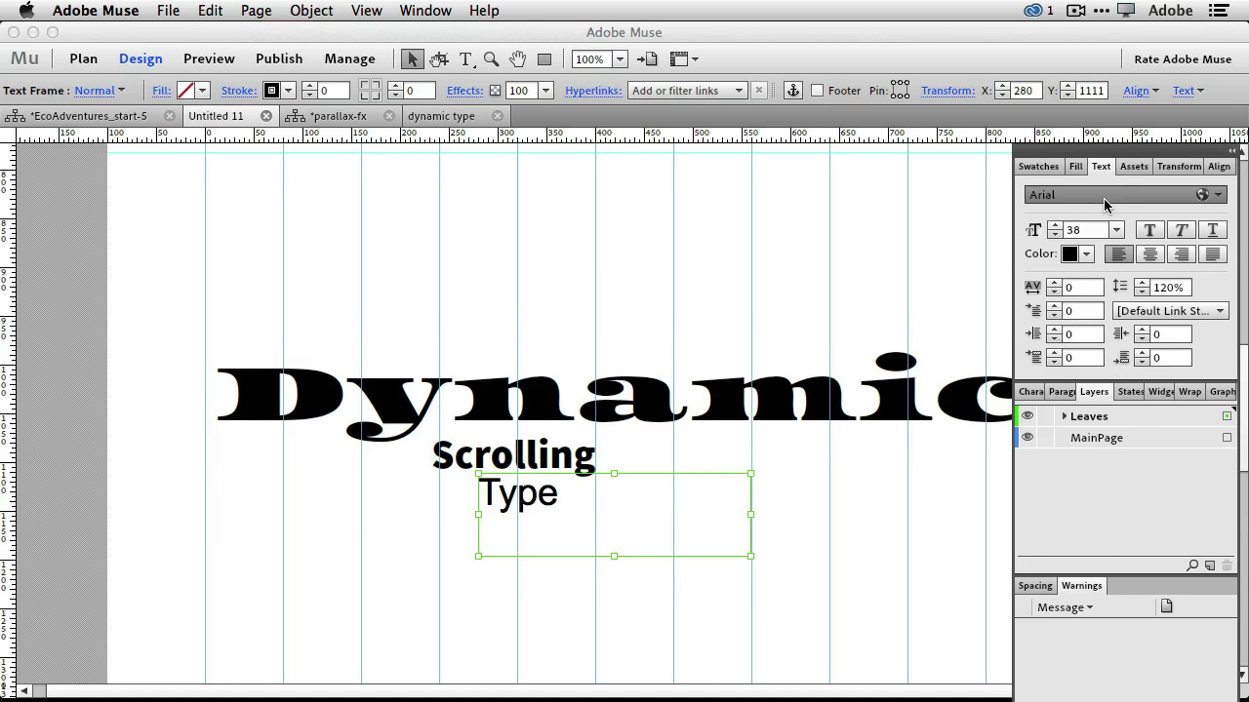
pyautogui.click(1106, 195)
pyautogui.moveTo(1024, 342)
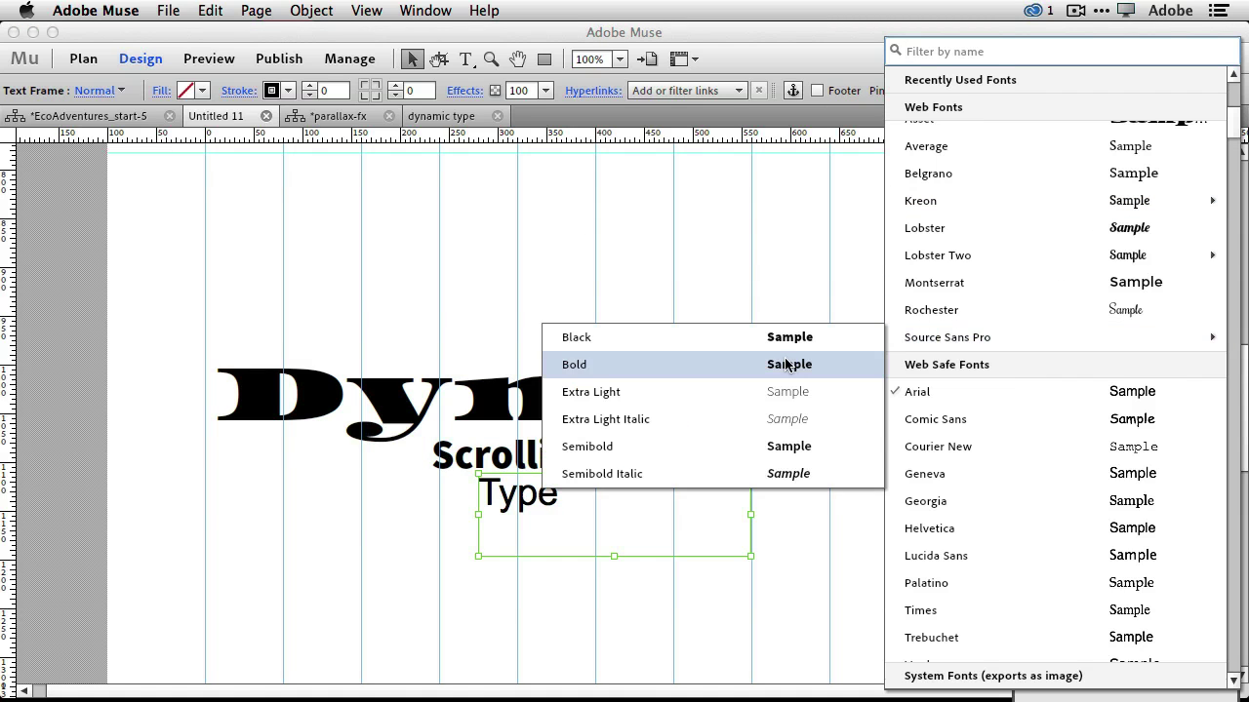
pyautogui.click(722, 403)
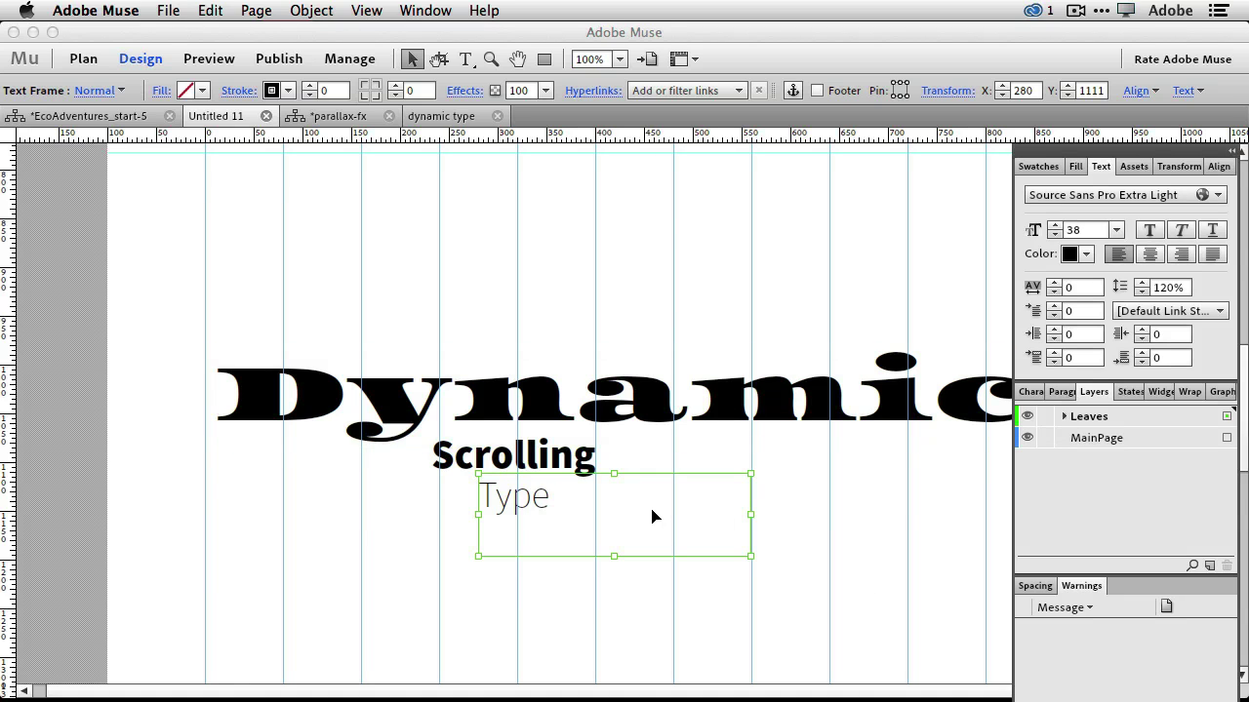
# - Enlarge the Type text to 66 pt
pyautogui.doubleClick(569, 510)
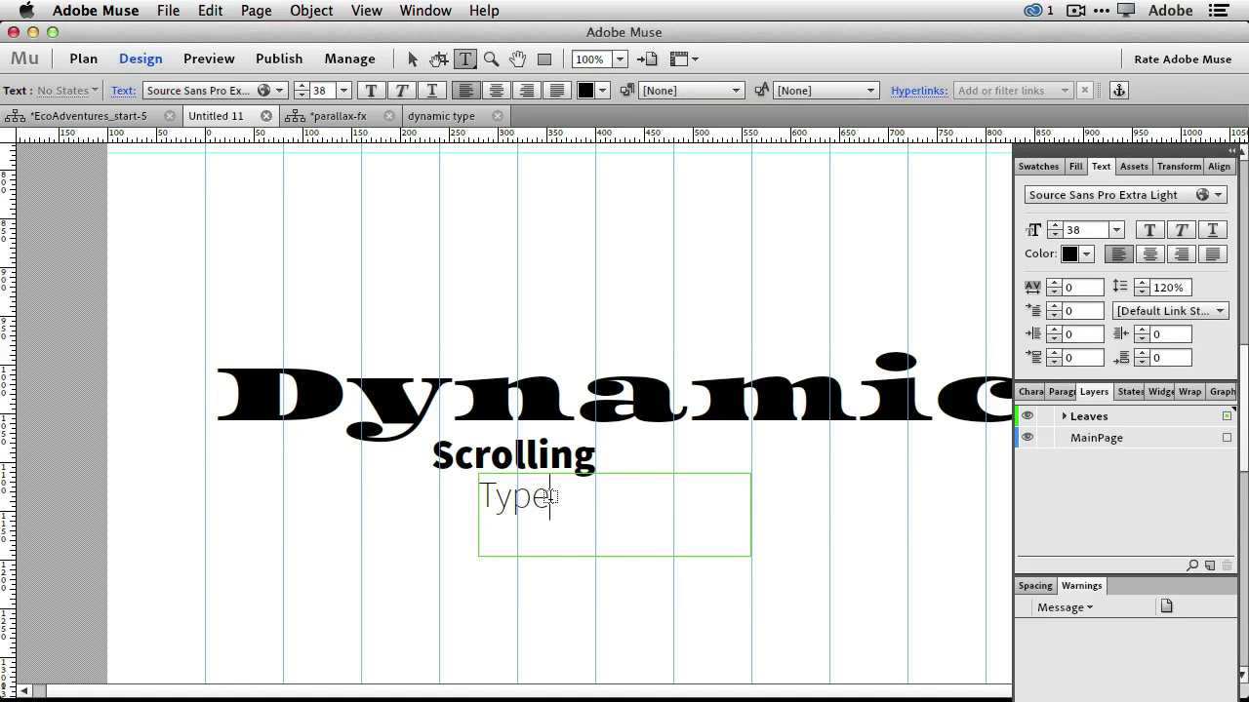
pyautogui.moveTo(561, 503); pyautogui.dragTo(468, 500)
pyautogui.press('super+shift+period')
pyautogui.press('super+shift+period')
pyautogui.press('super+shift+period')
pyautogui.press('super+shift+period')
pyautogui.press('super+shift+period')
pyautogui.press('super+shift+period')
pyautogui.press('super+shift+period')
pyautogui.press('super+shift+period')
pyautogui.press('super+shift+period')
pyautogui.press('super+shift+period')
pyautogui.press('super+shift+period')
pyautogui.press('super+shift+period')
pyautogui.press('super+shift+period')
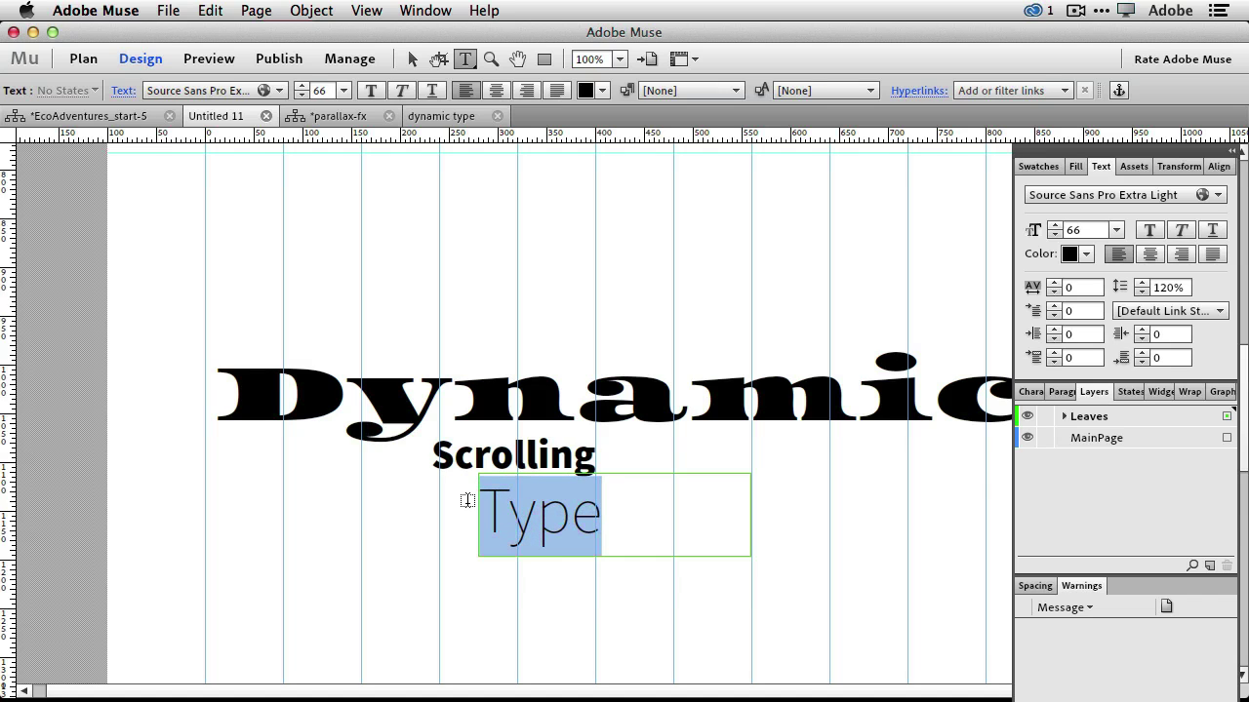
# - Enlarge Scrolling to 90 pt and widen its frame so it fits one line
pyautogui.click(585, 451)
pyautogui.moveTo(596, 454); pyautogui.dragTo(429, 466)
pyautogui.press('super+shift+period')
pyautogui.press('super+shift+period')
pyautogui.press('super+shift+period')
pyautogui.press('super+shift+period')
pyautogui.press('super+shift+period')
pyautogui.press('super+shift+period')
pyautogui.press('super+shift+period')
pyautogui.press('super+shift+period')
pyautogui.press('super+shift+period')
pyautogui.press('super+shift+period')
pyautogui.press('super+shift+period')
pyautogui.press('super+shift+period')
pyautogui.press('super+shift+period')
pyautogui.press('super+shift+period')
pyautogui.press('super+shift+period')
pyautogui.press('super+shift+period')
pyautogui.press('super+shift+period')
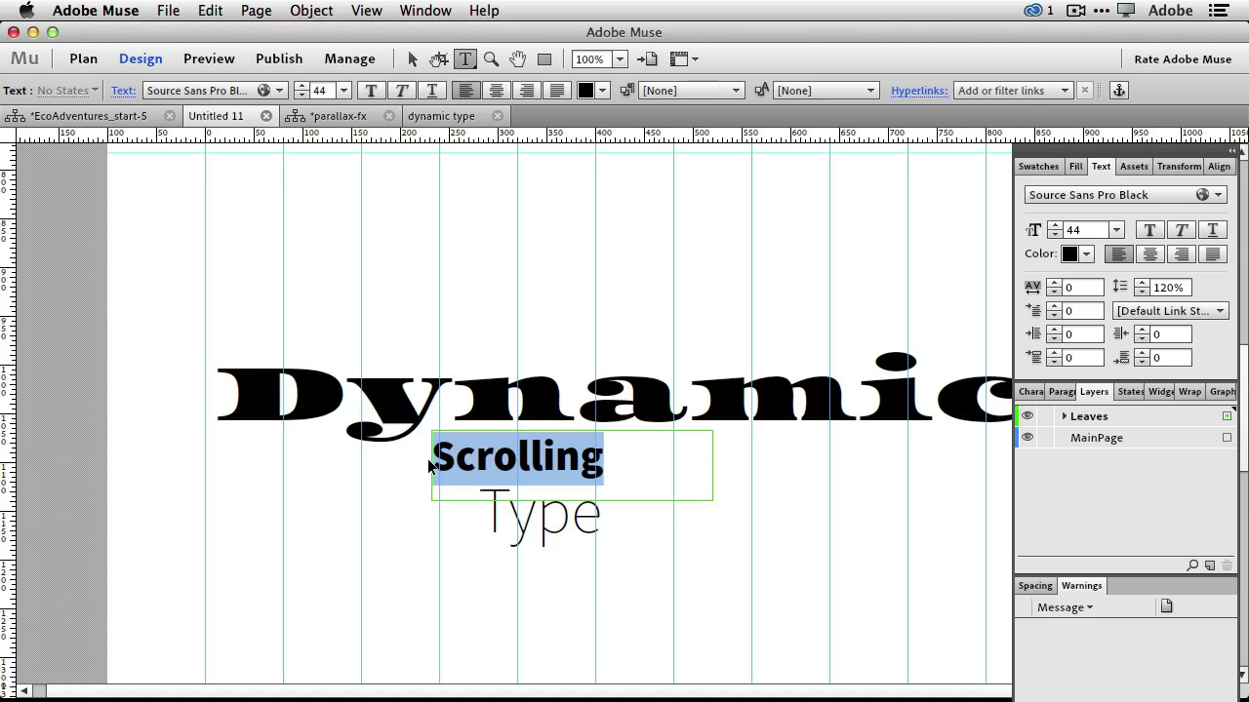
pyautogui.press('super+shift+period')
pyautogui.press('super+shift+period')
pyautogui.press('super+shift+period')
pyautogui.press('super+shift+period')
pyautogui.press('super+shift+period')
pyautogui.press('super+shift+period')
pyautogui.press('super+shift+period')
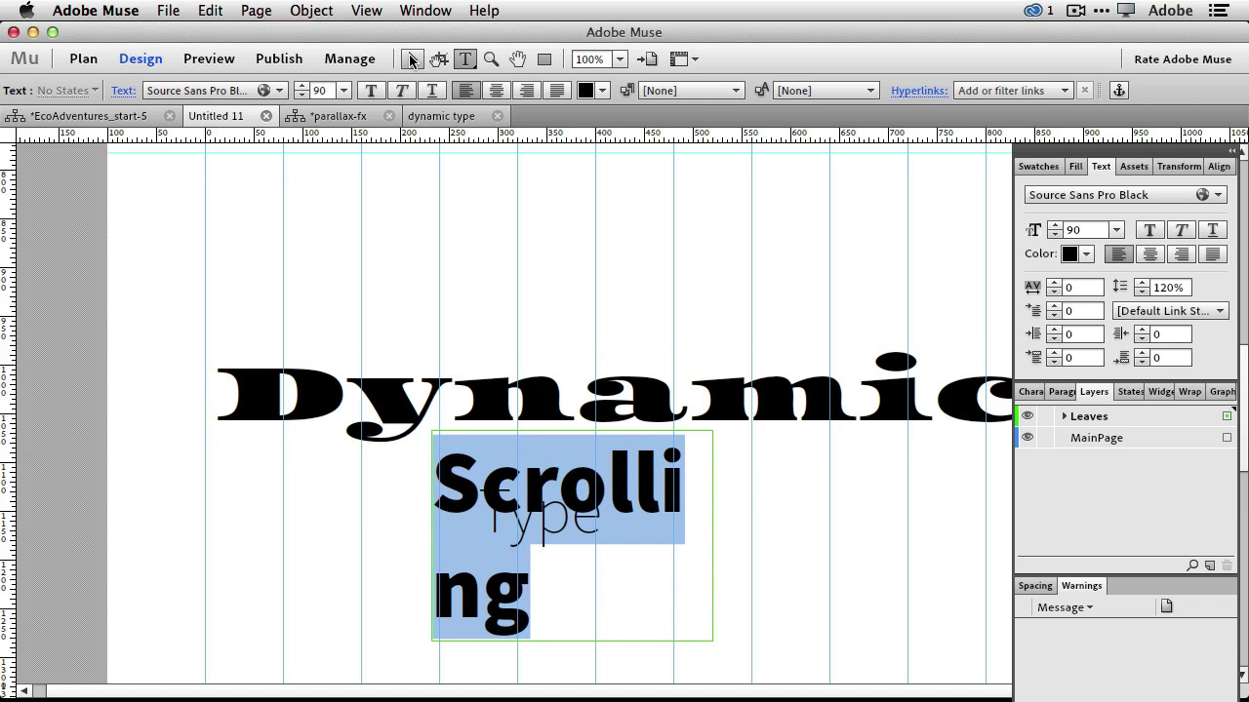
pyautogui.click(412, 58)
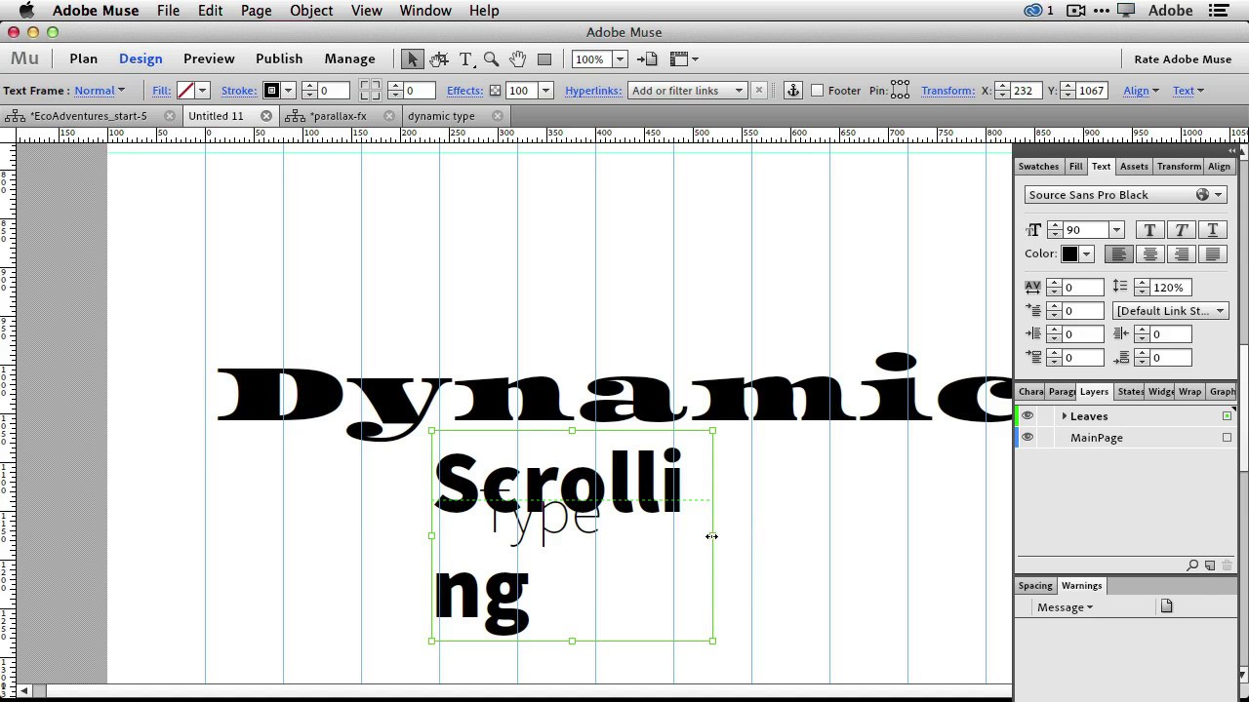
pyautogui.moveTo(711, 537); pyautogui.dragTo(864, 530)
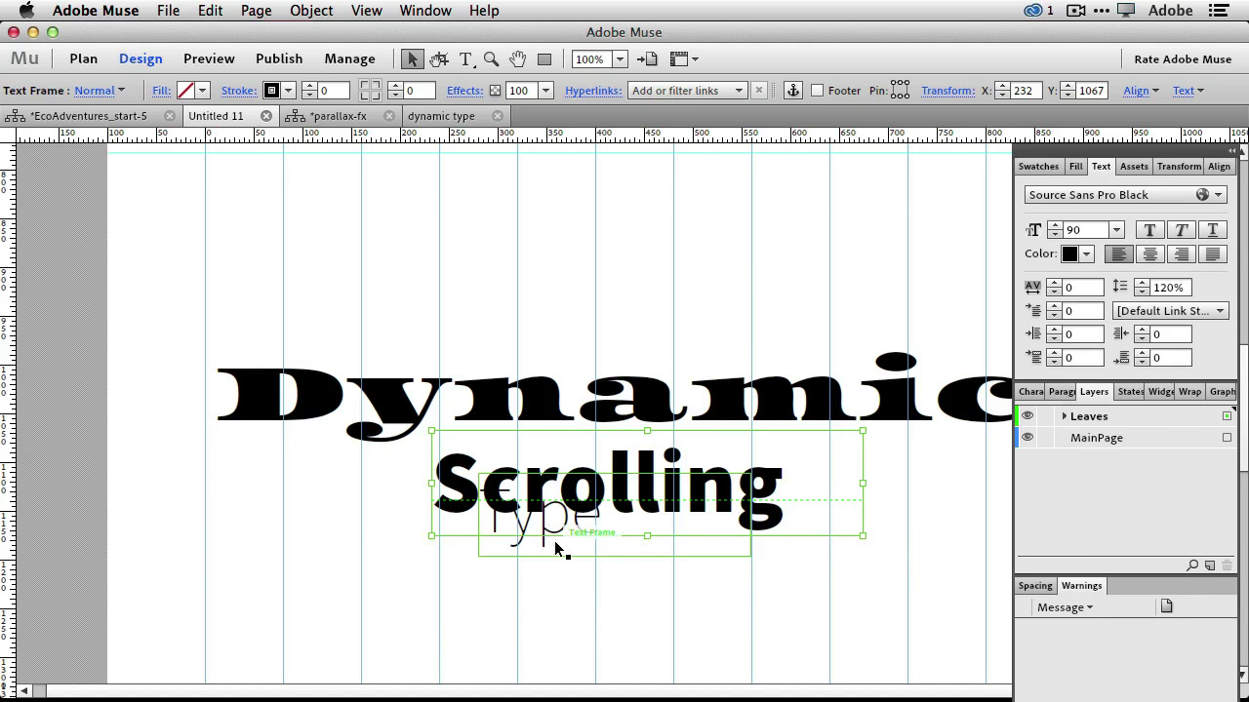
# - Stagger the Scrolling and Type frames step-wise beneath Dynamic
pyautogui.moveTo(556, 548); pyautogui.dragTo(599, 599)
pyautogui.moveTo(683, 488); pyautogui.dragTo(804, 477)
pyautogui.moveTo(593, 592); pyautogui.dragTo(830, 537)
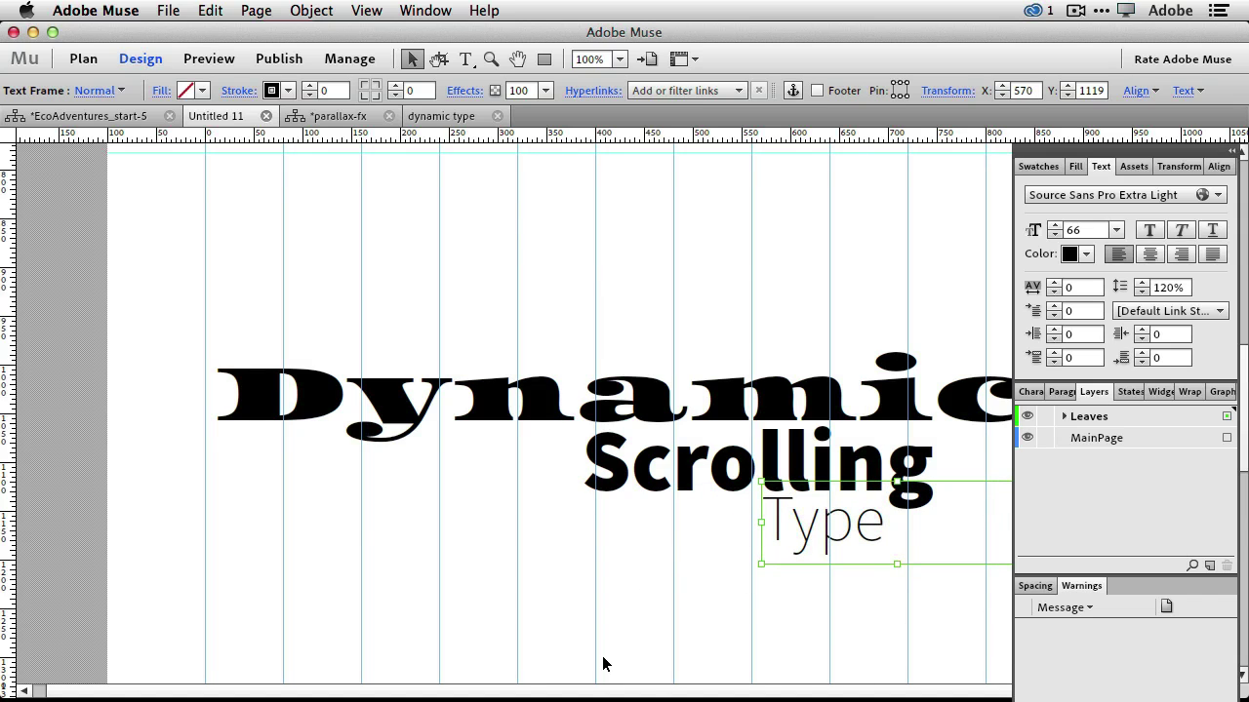
pyautogui.moveTo(1079, 156); pyautogui.dragTo(1053, 153)
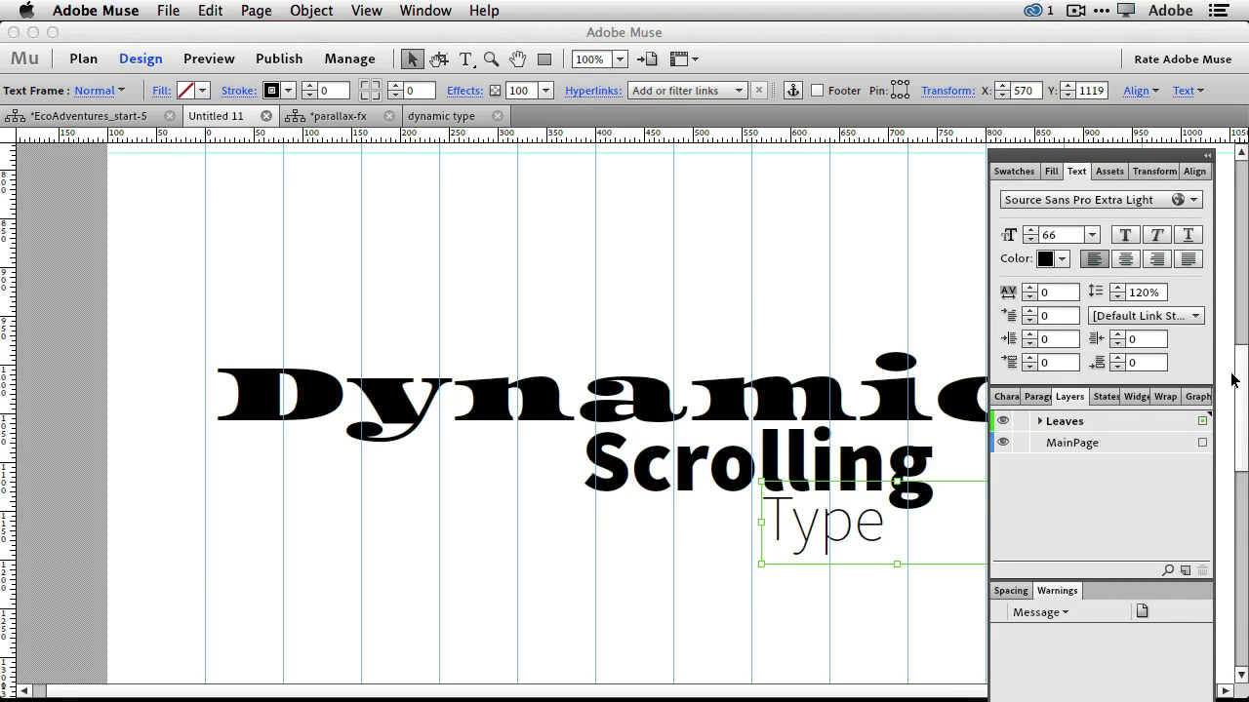
pyautogui.press('super+c')
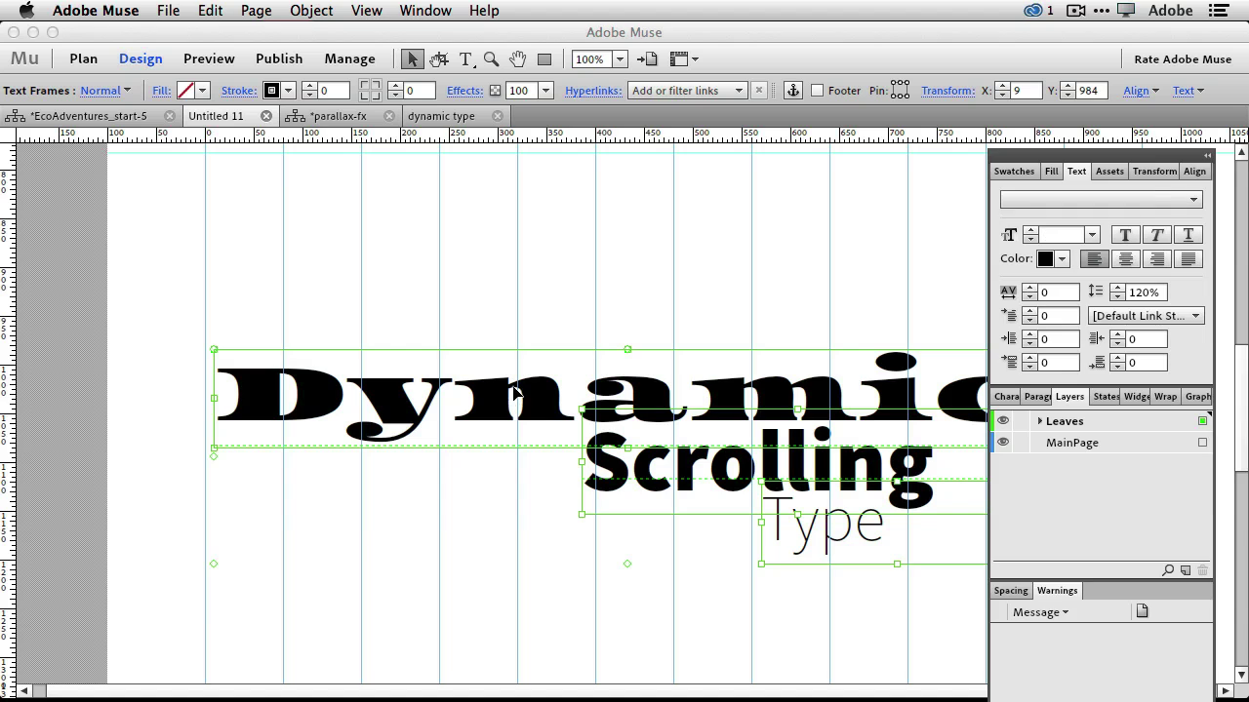
# - Drag all three selected words down and left, then select the Dynamic frame
pyautogui.moveTo(522, 393); pyautogui.dragTo(451, 495)
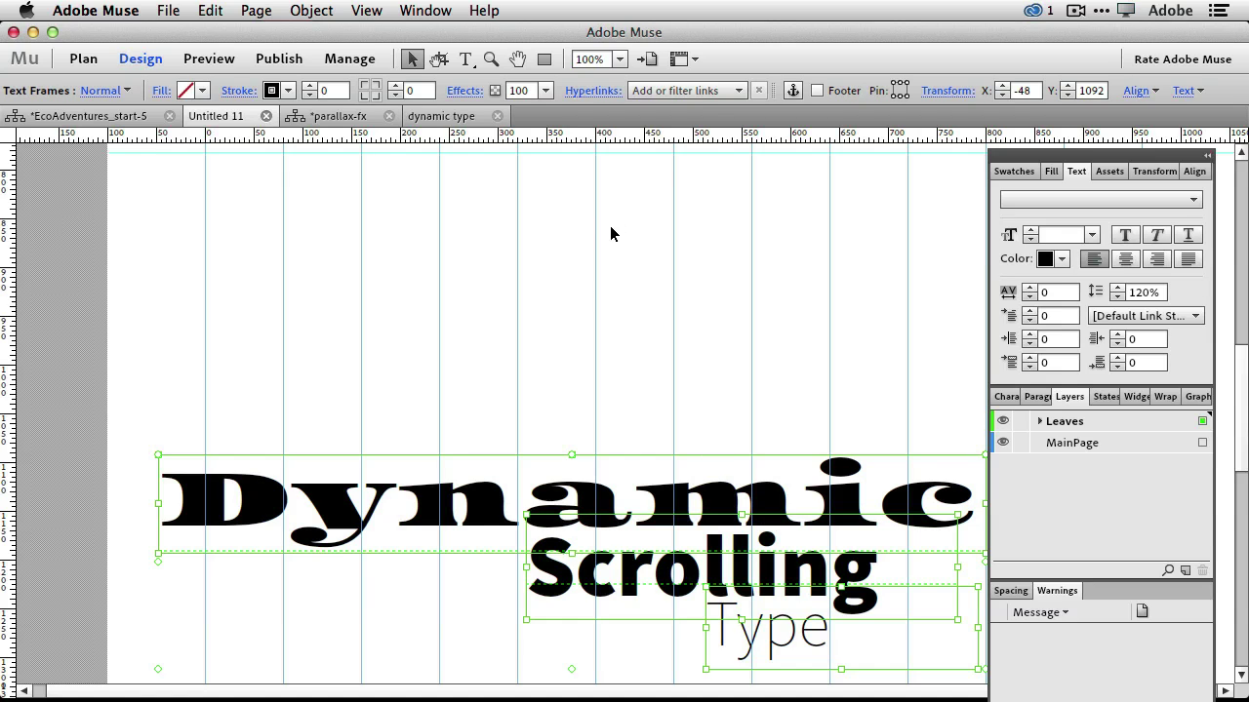
pyautogui.click(558, 354)
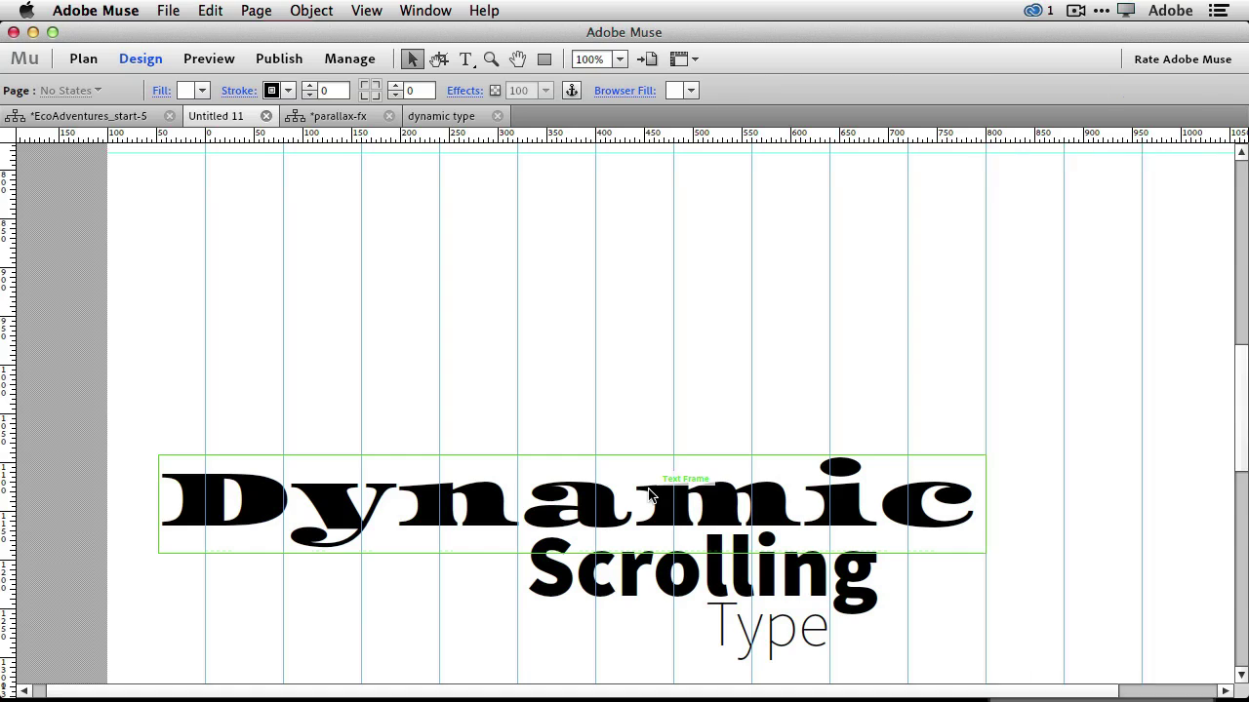
pyautogui.click(651, 495)
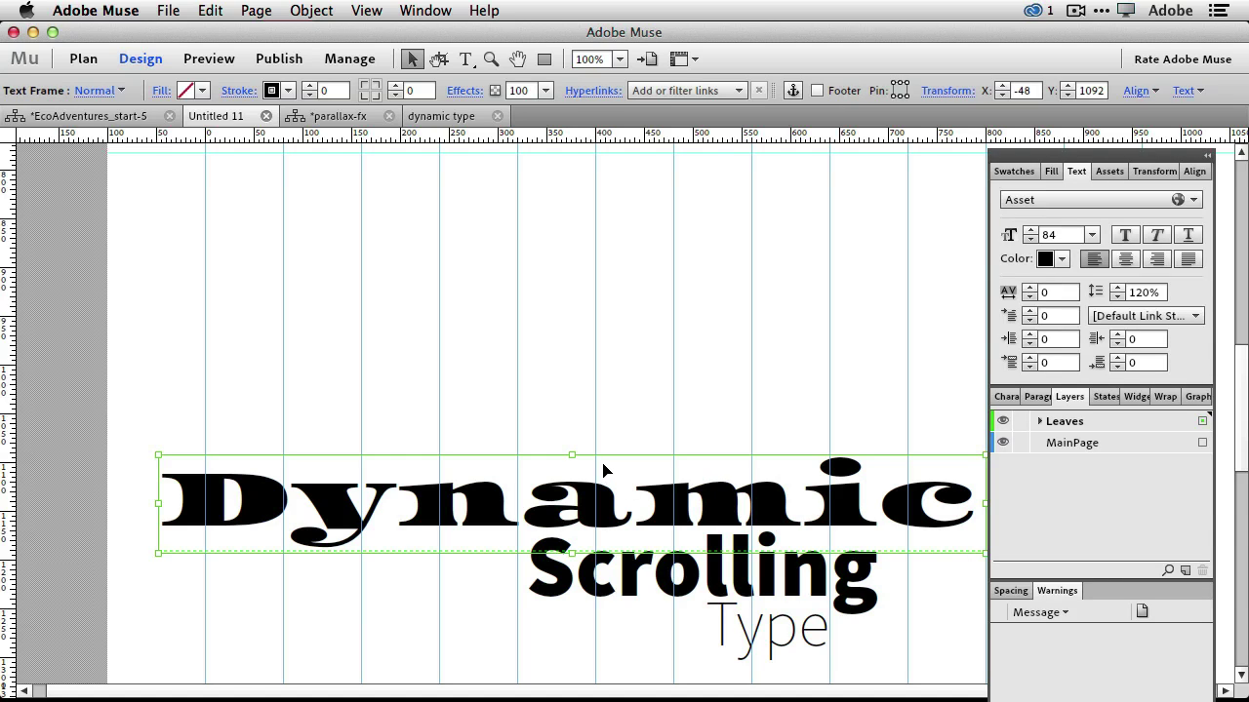
# - Open Dynamic's effects settings and turn on Scroll Motion
pyautogui.click(465, 91)
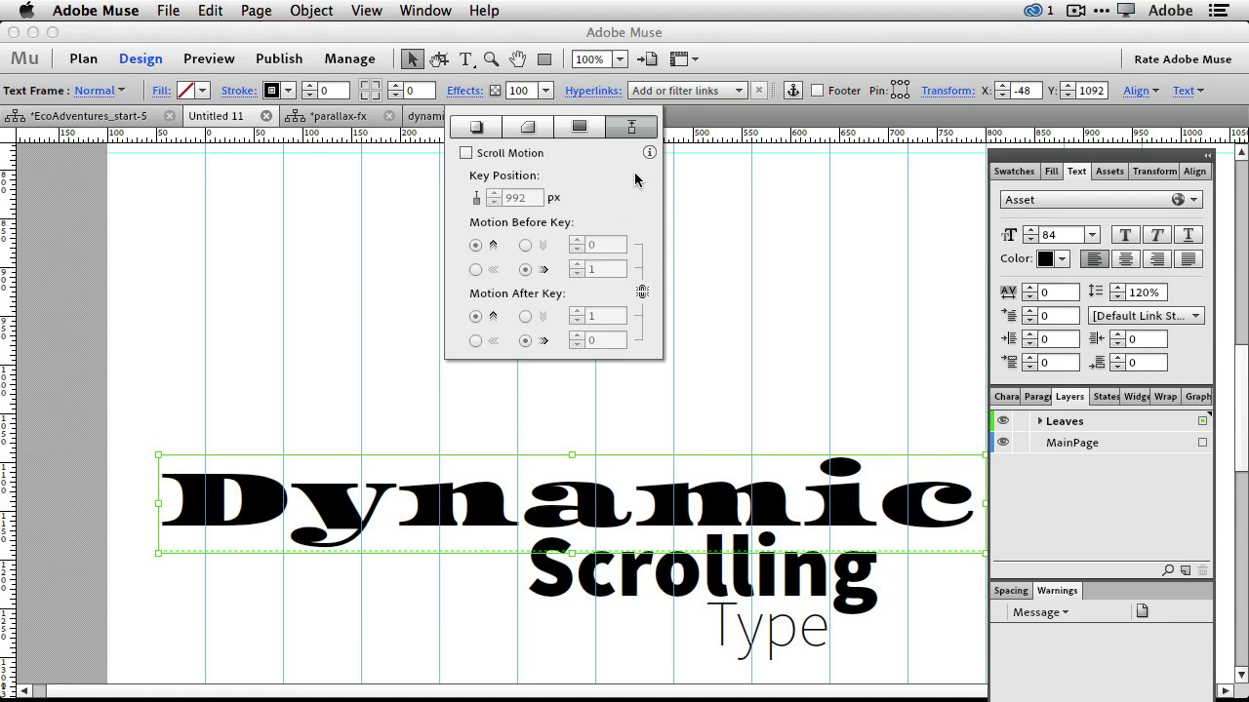
pyautogui.click(475, 127)
pyautogui.click(538, 127)
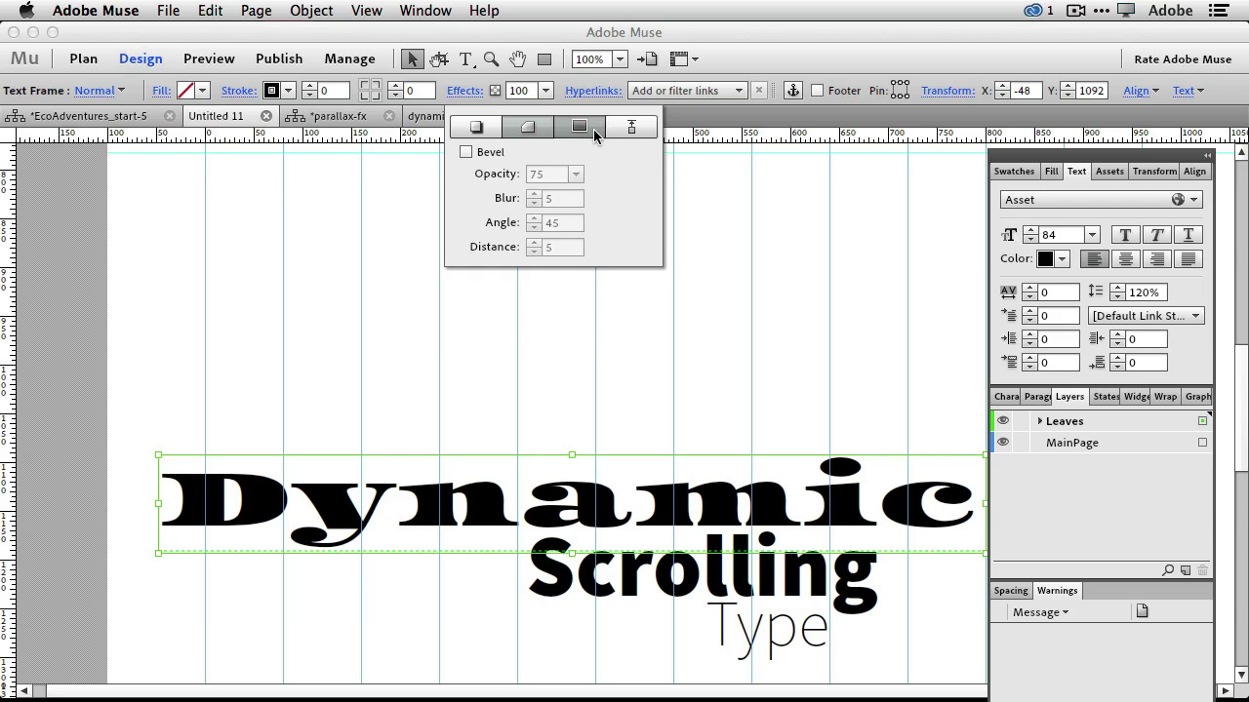
pyautogui.click(591, 128)
pyautogui.click(618, 128)
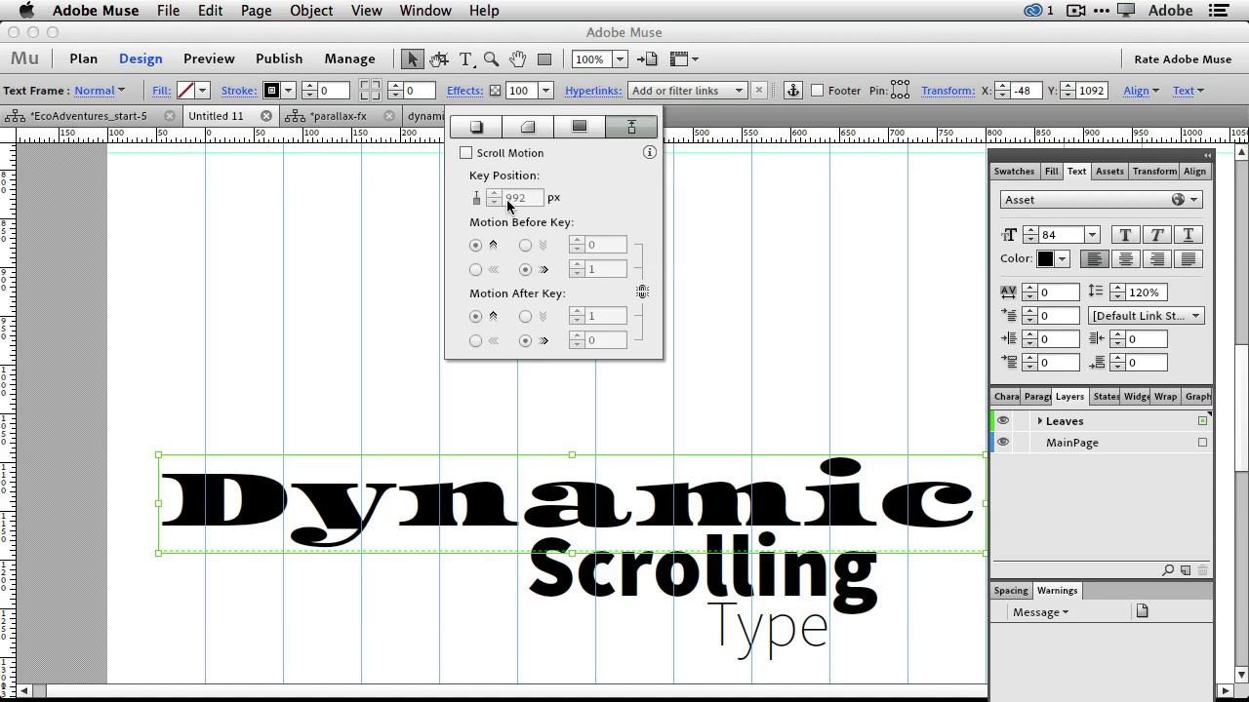
pyautogui.click(468, 153)
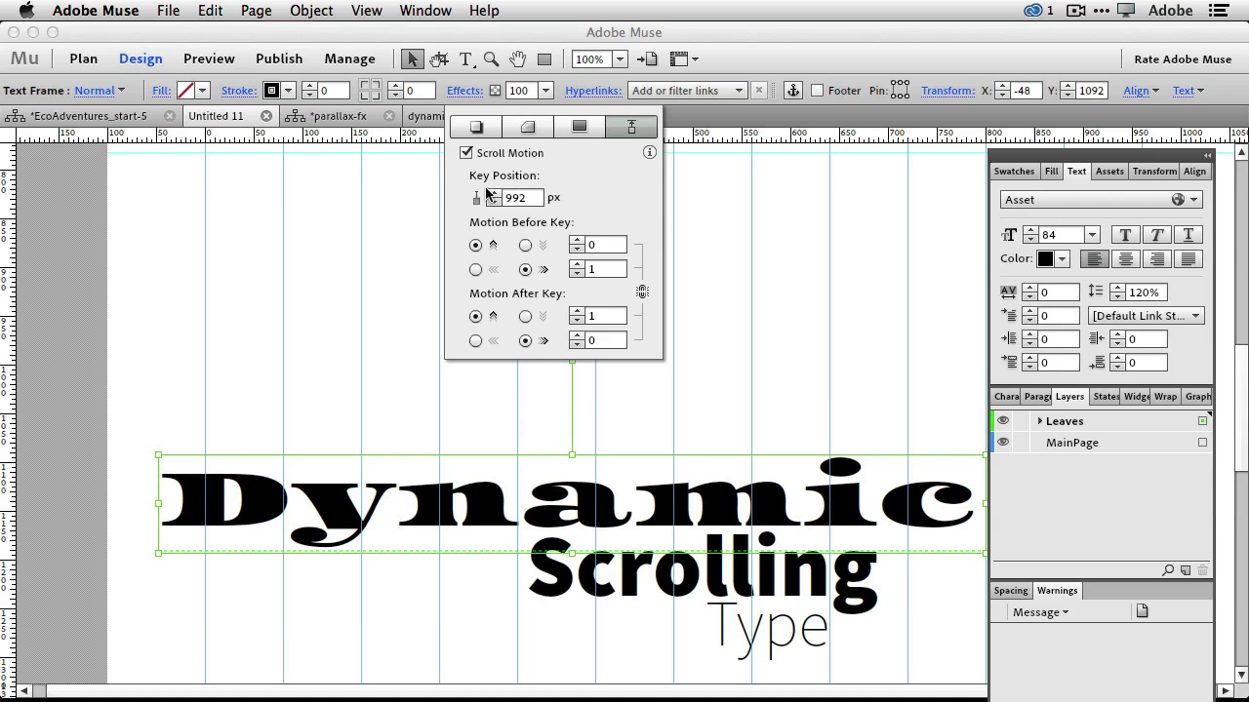
# - Make Dynamic move down at speed 2 before the key and 0 after it
pyautogui.click(526, 245)
pyautogui.click(606, 246)
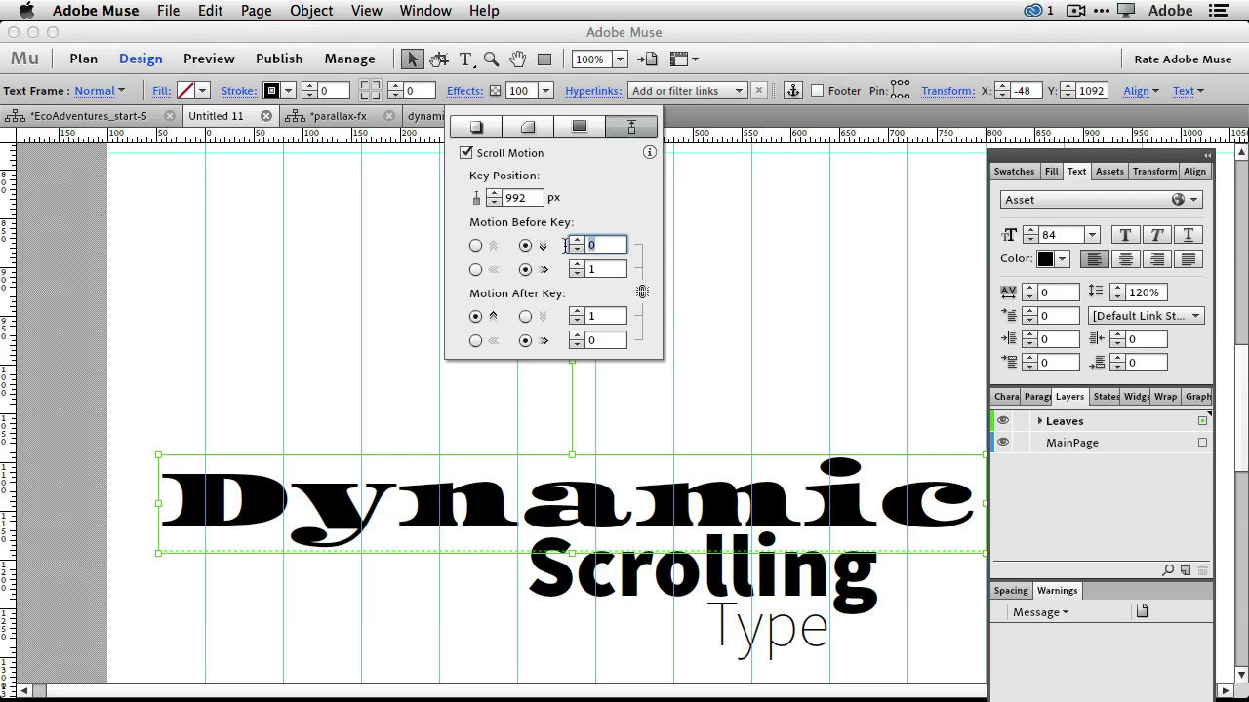
pyautogui.write('2')
pyautogui.press('Tab')
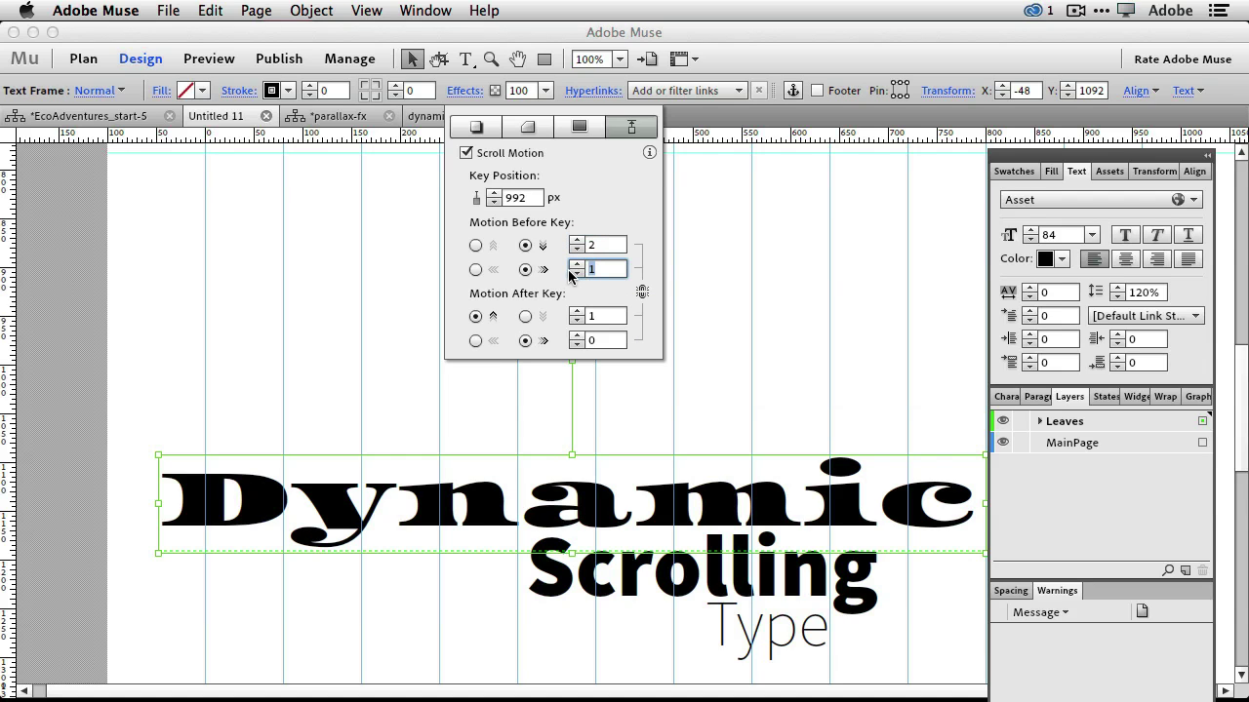
pyautogui.write('0')
pyautogui.click(599, 318)
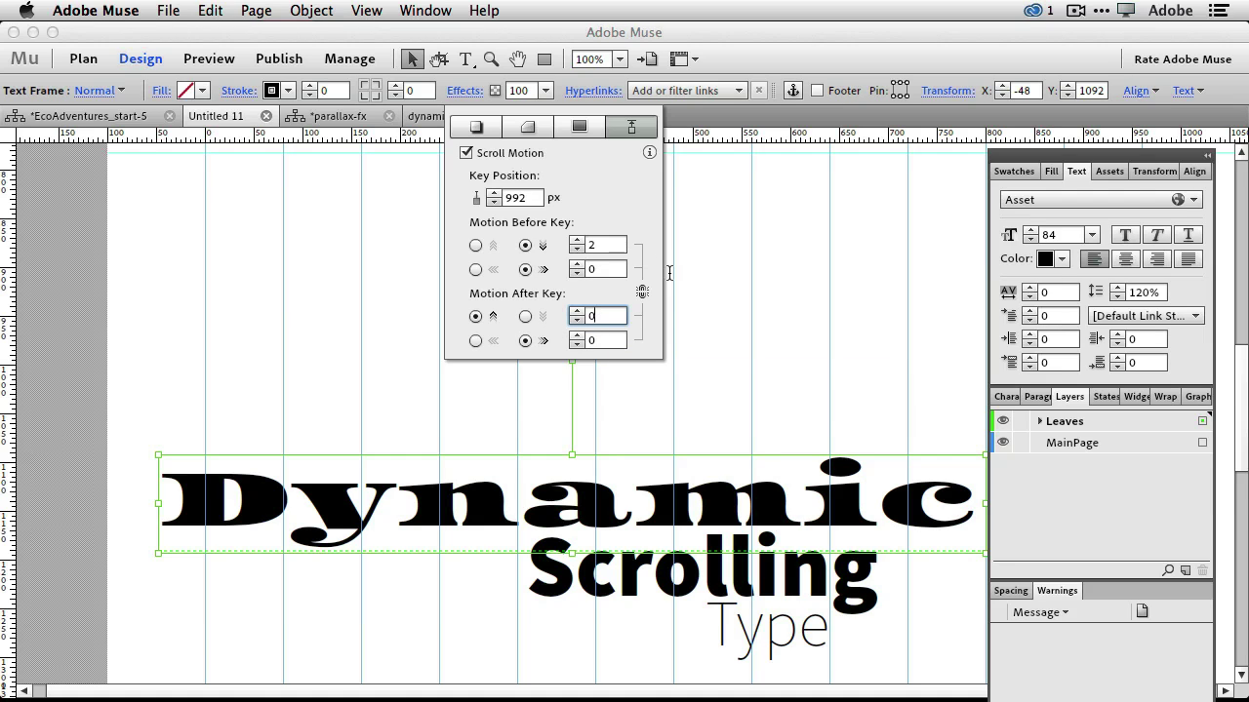
pyautogui.click(619, 566)
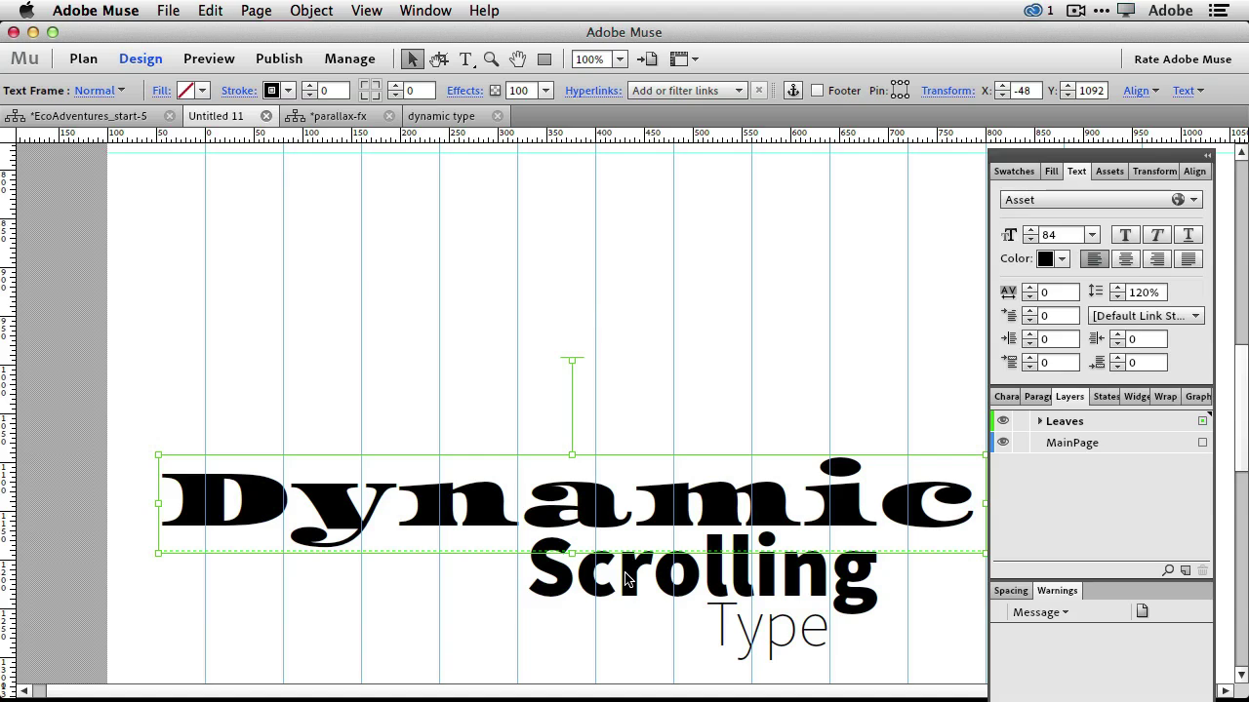
pyautogui.click(626, 579)
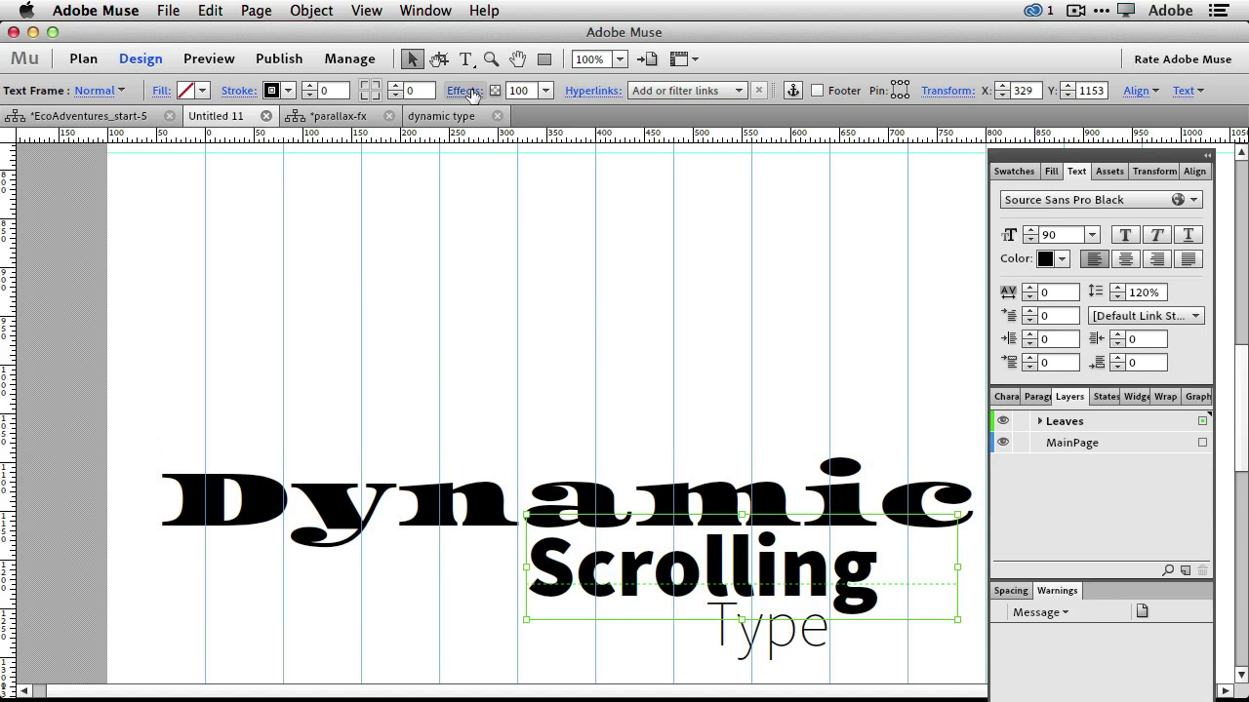
# - Enable Scroll Motion on Scrolling: left at 1.8 before the 1053 px key, vertical 0 after
pyautogui.click(465, 91)
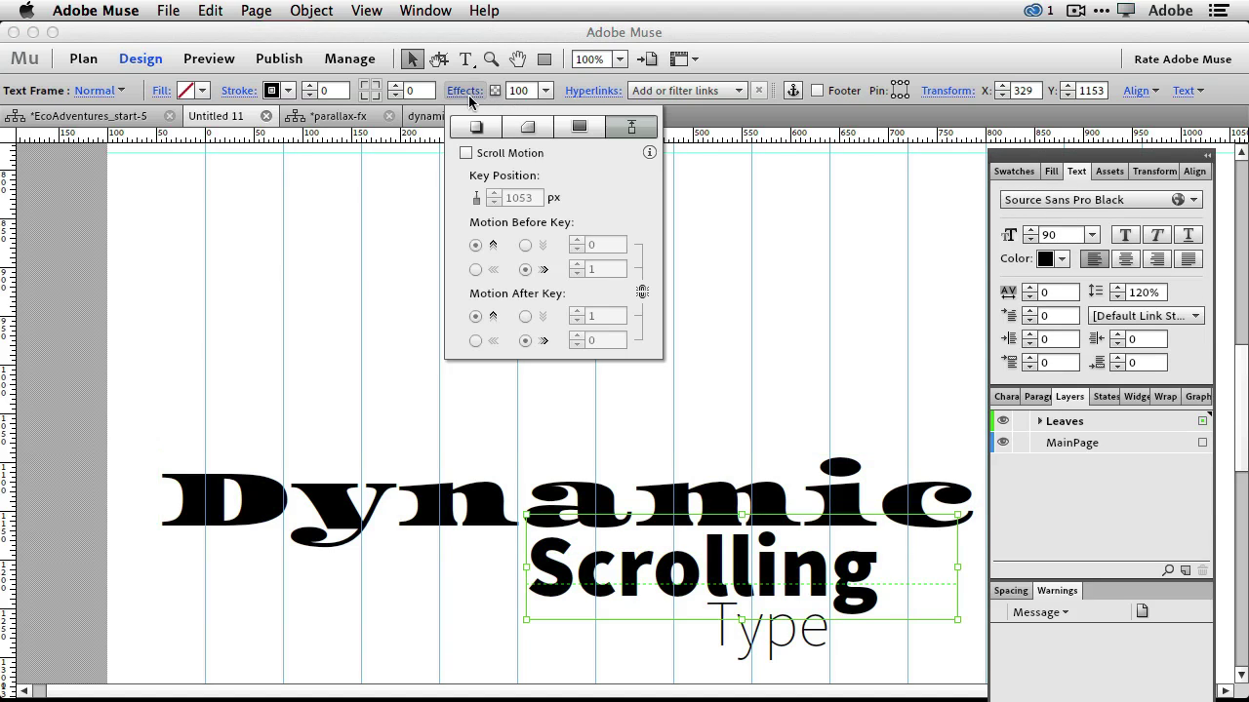
pyautogui.click(512, 153)
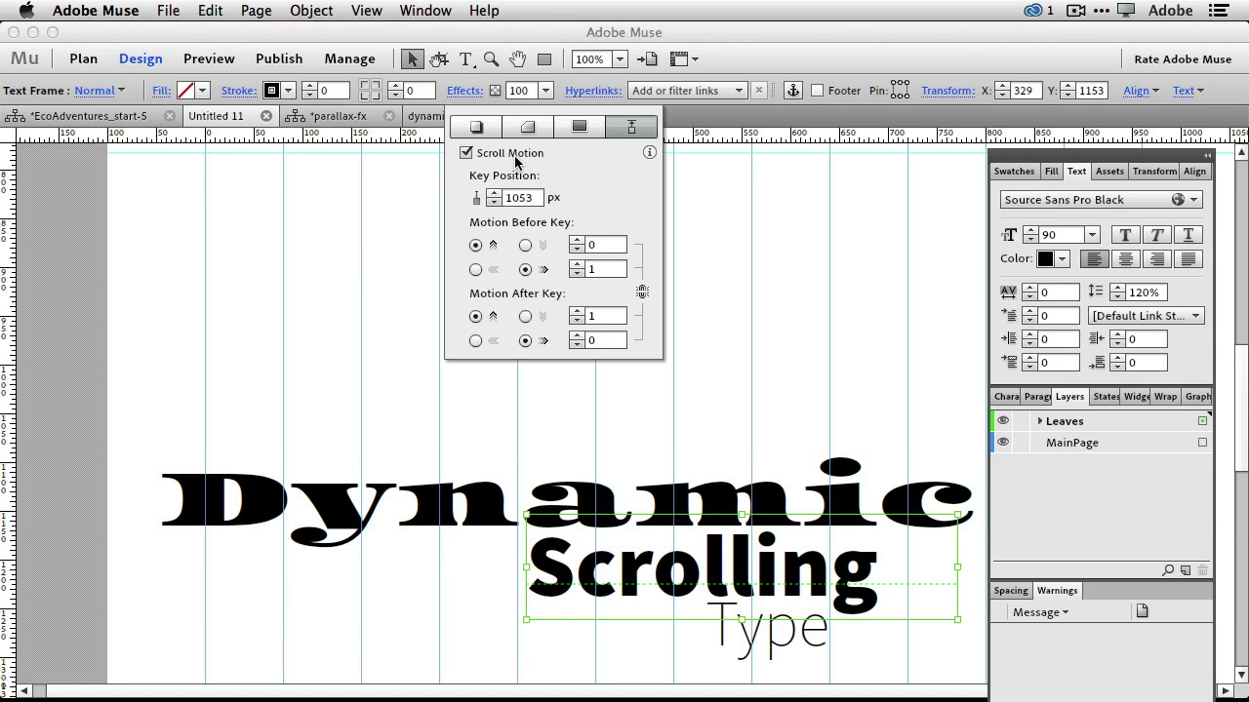
pyautogui.click(475, 270)
pyautogui.doubleClick(598, 270)
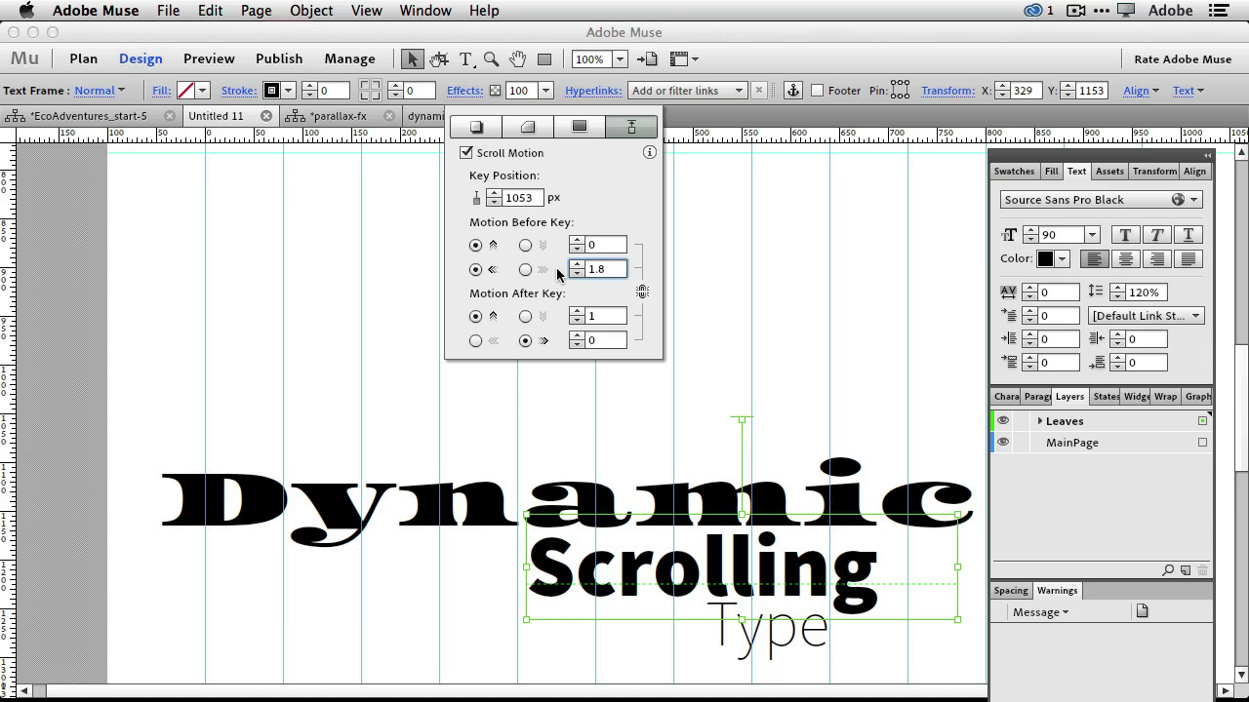
pyautogui.doubleClick(603, 317)
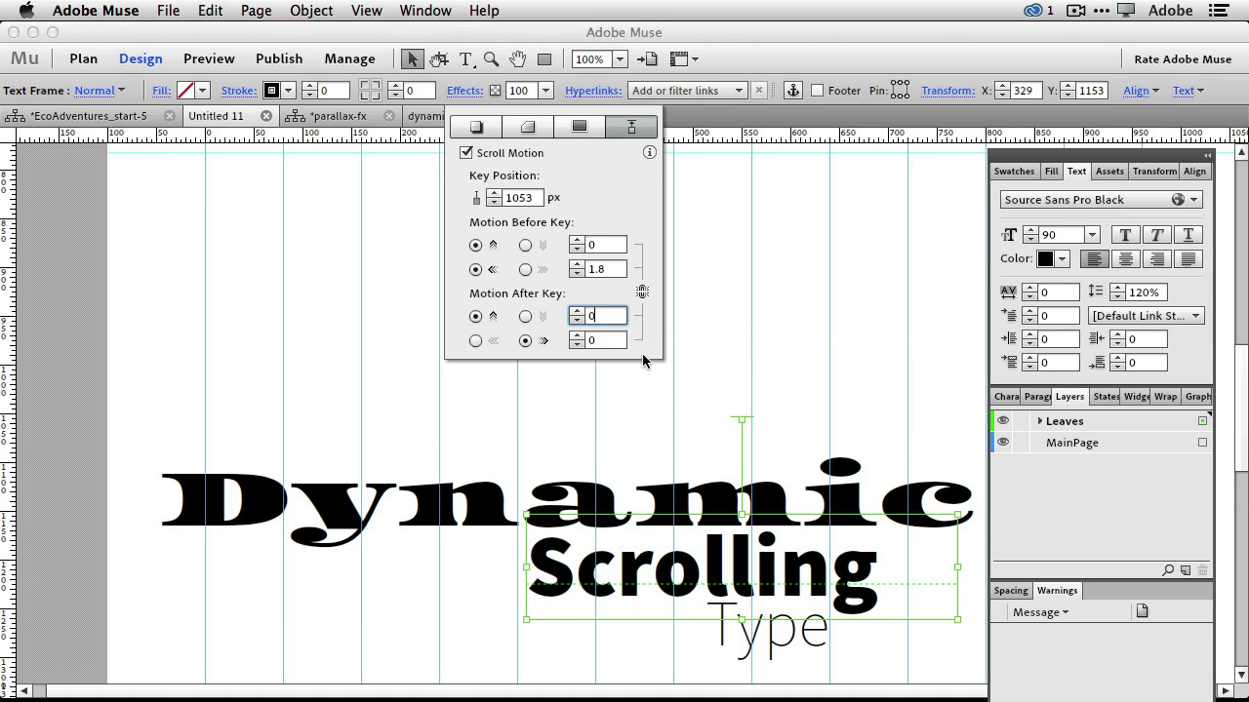
pyautogui.click(768, 643)
# - Give the Type frame's scroll motion a horizontal rate of 1.2 before its key position and 0 after
pyautogui.click(768, 644)
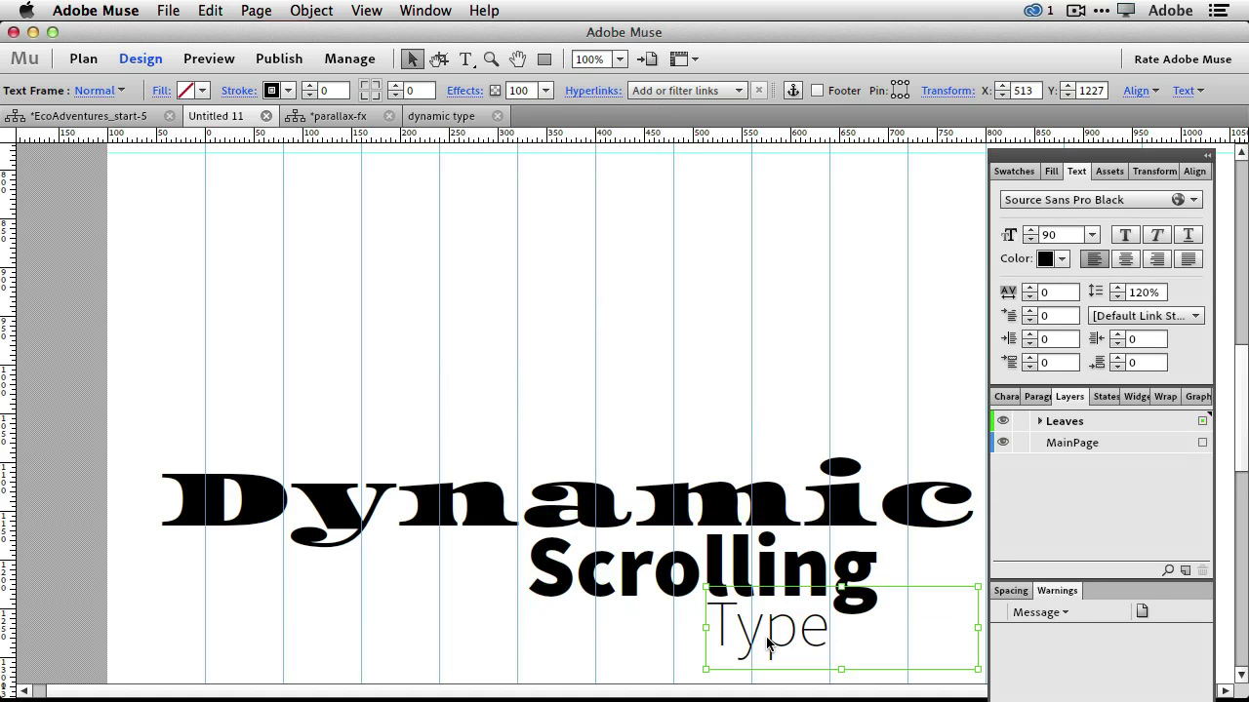
pyautogui.click(478, 91)
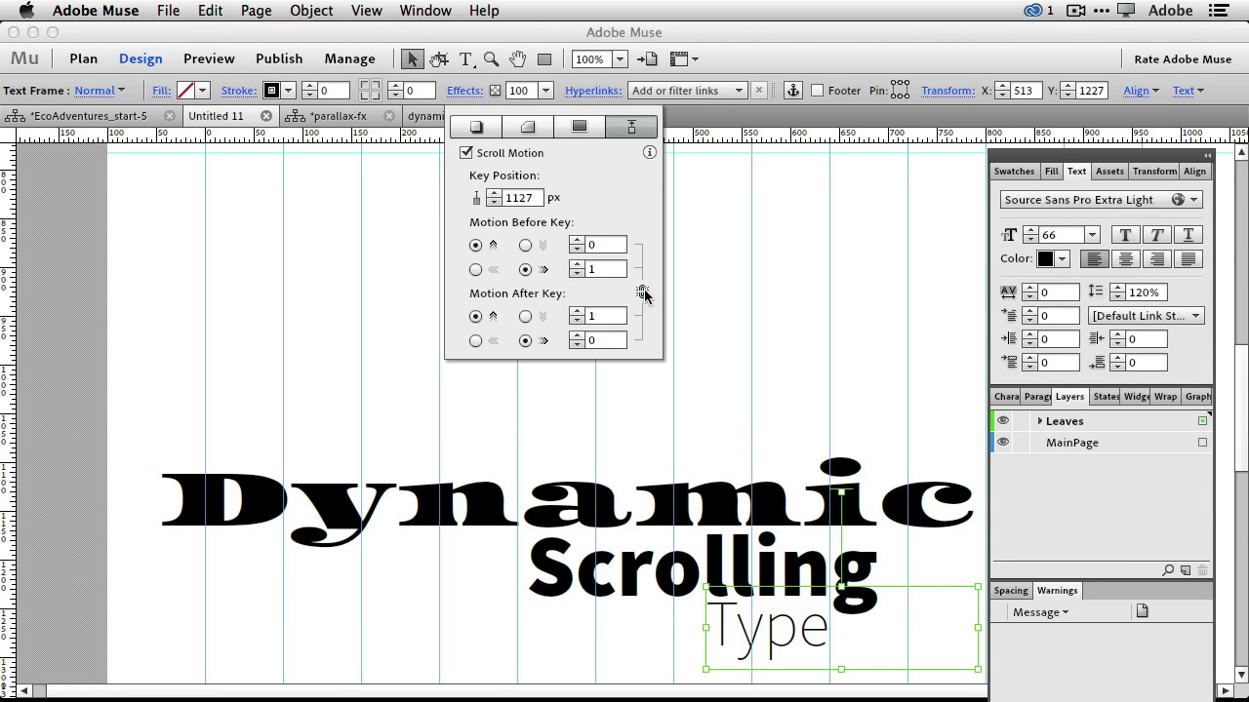
pyautogui.click(569, 340)
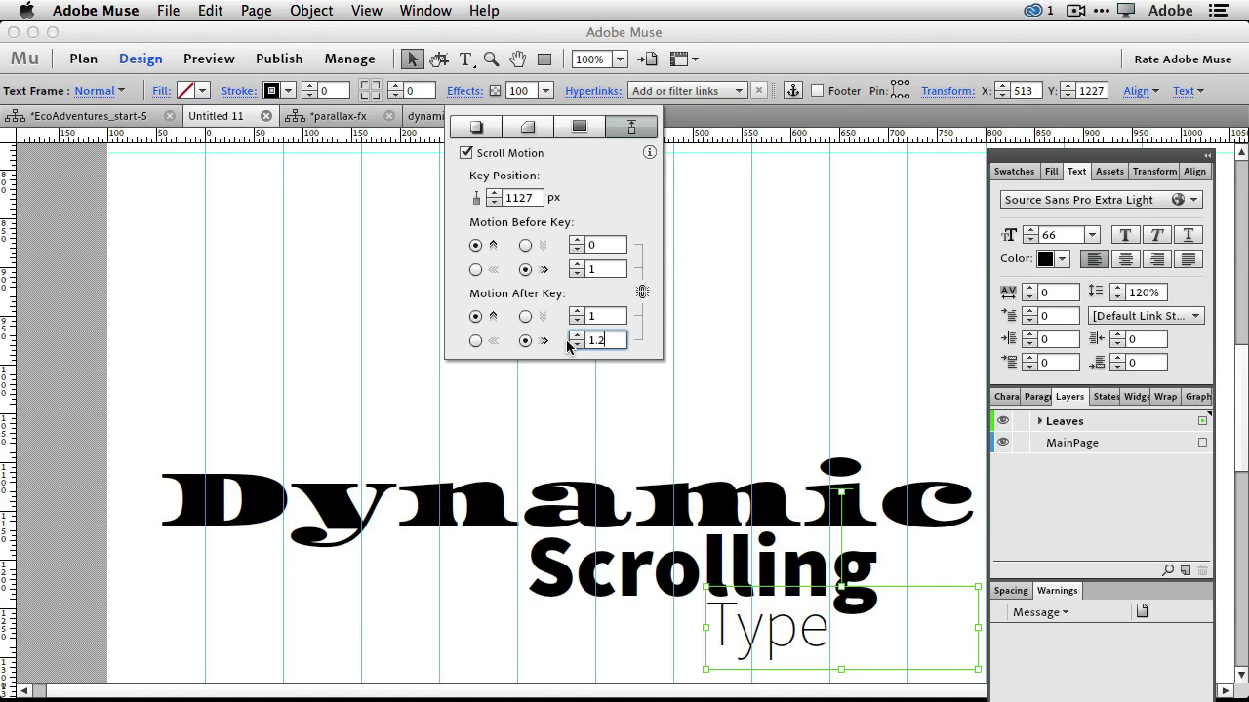
pyautogui.write('1.2')
pyautogui.press('Return')
pyautogui.press('Return')
pyautogui.write('0')
pyautogui.click(595, 316)
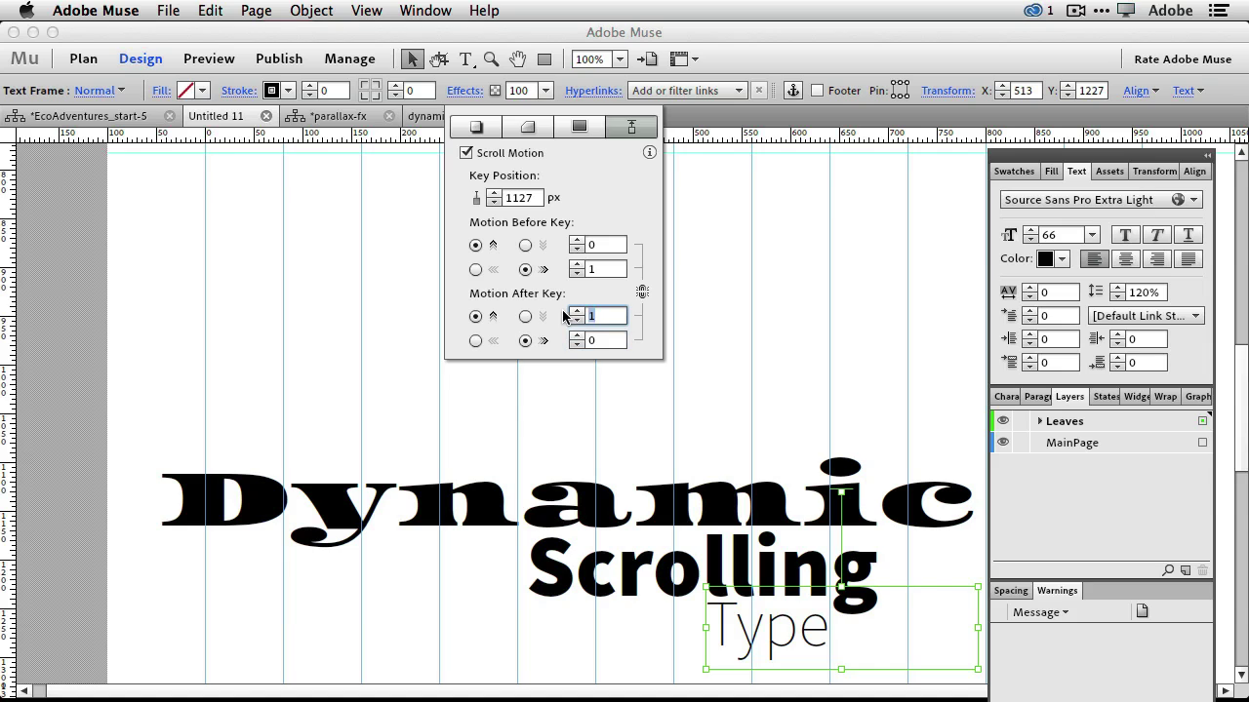
pyautogui.click(606, 269)
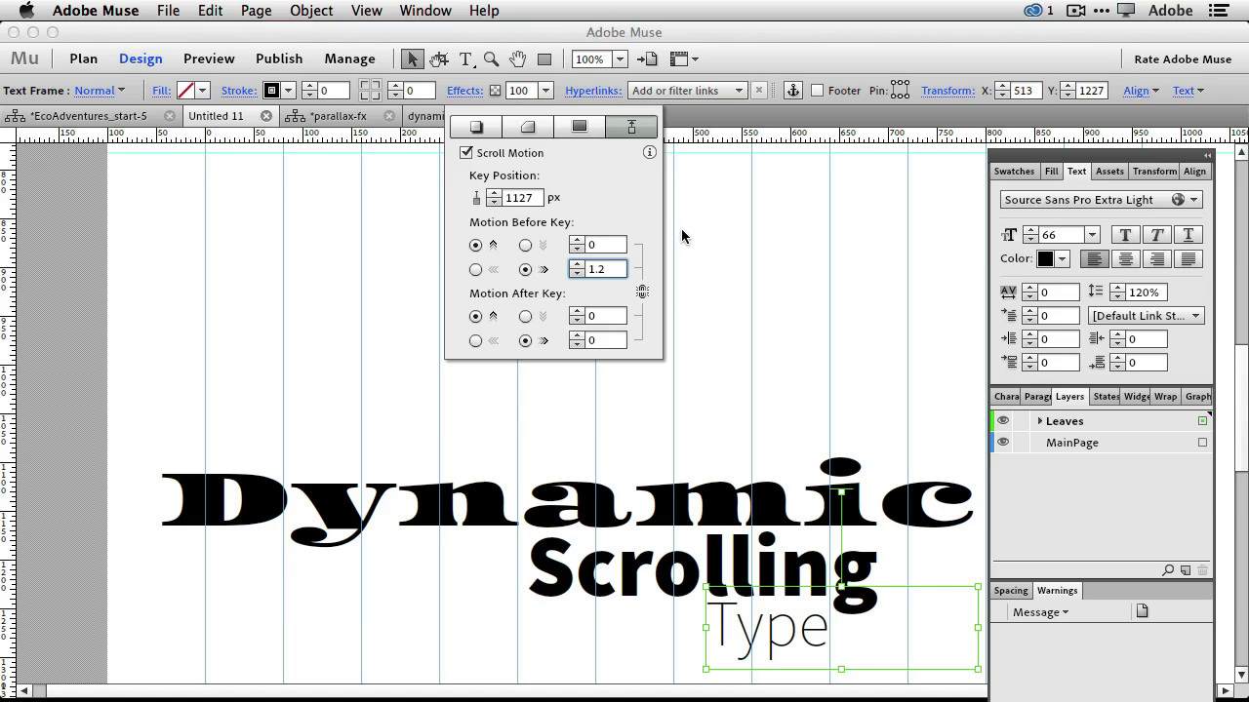
pyautogui.click(702, 275)
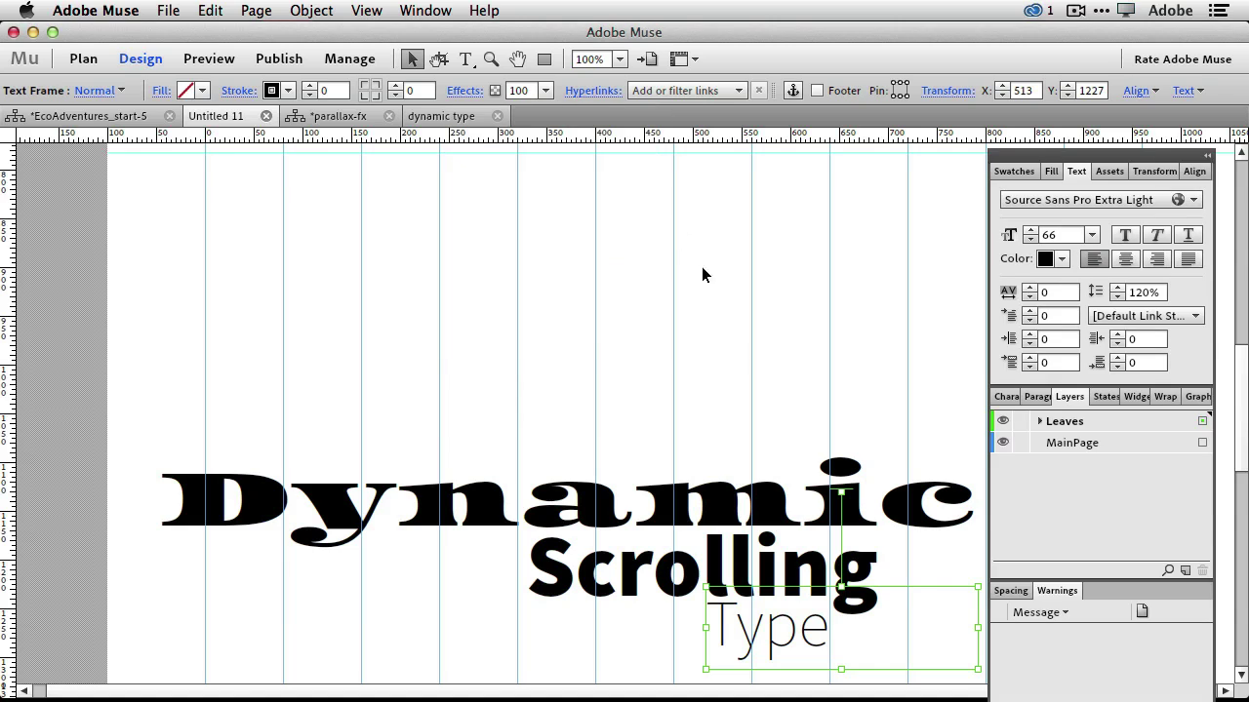
# - Drag the Dynamic, Scrolling and Type key position handles up to the top guide
pyautogui.click(706, 490)
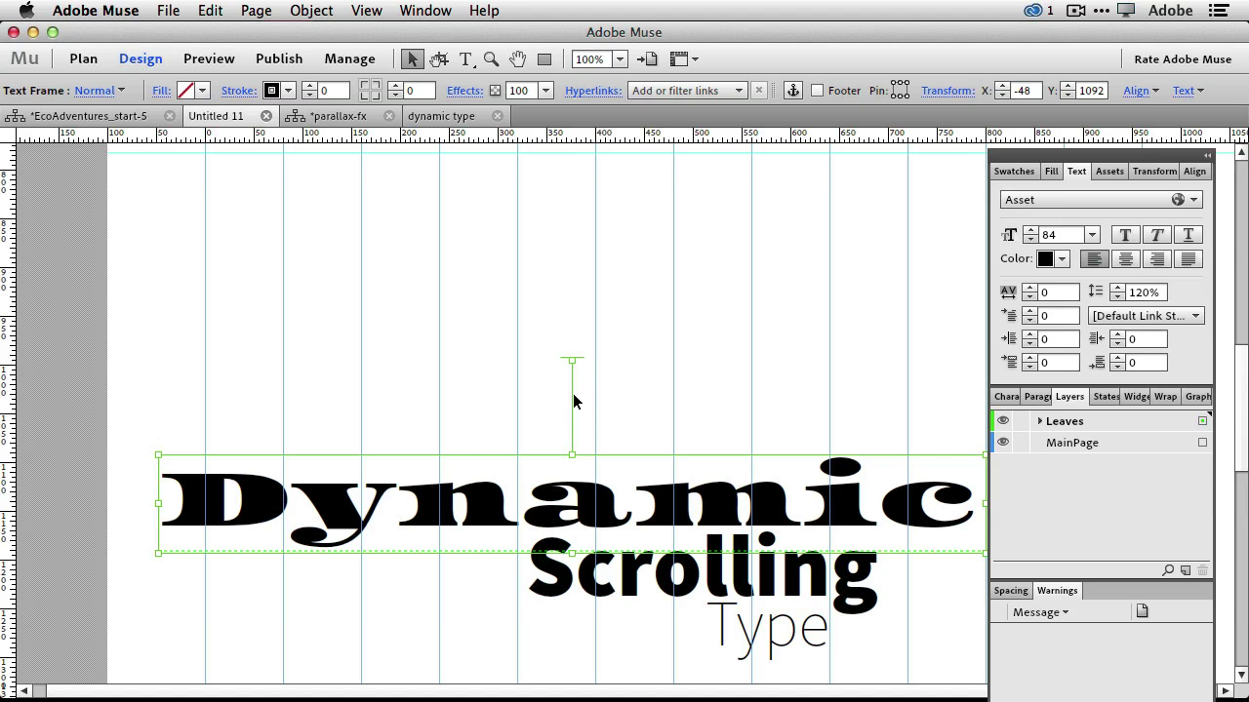
pyautogui.moveTo(572, 361); pyautogui.dragTo(573, 155)
pyautogui.click(682, 563)
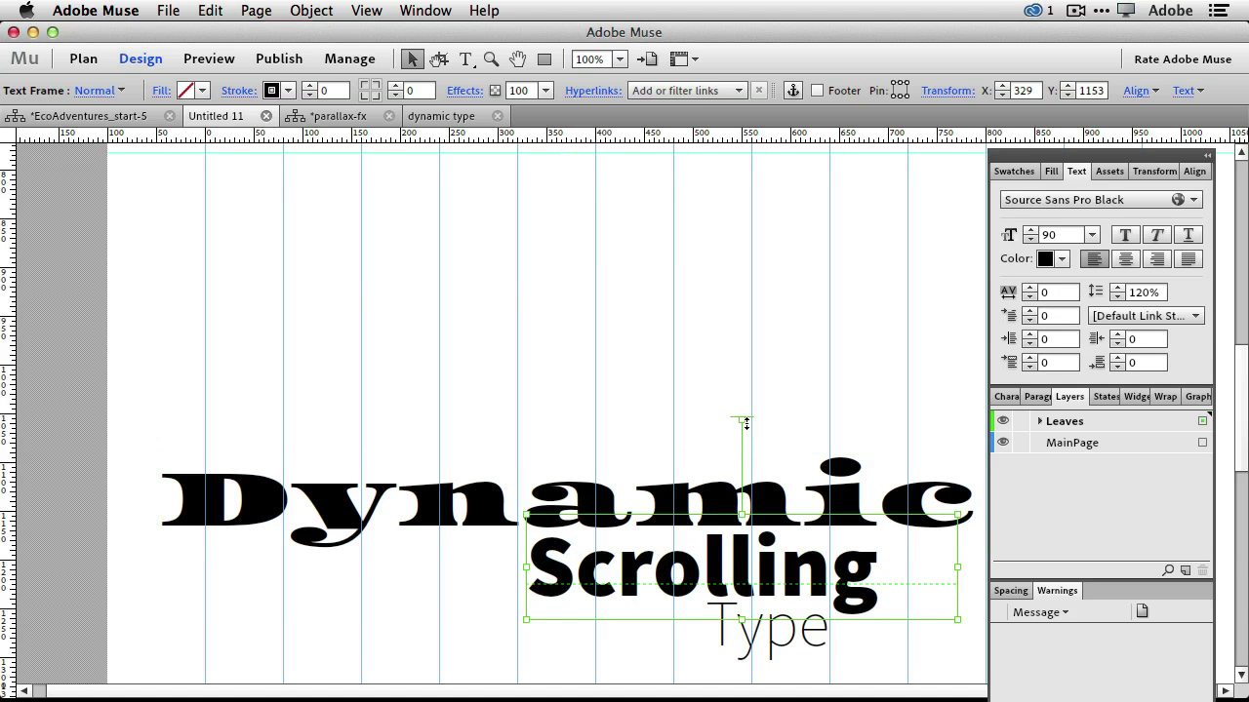
pyautogui.moveTo(747, 423); pyautogui.dragTo(737, 156)
pyautogui.click(798, 646)
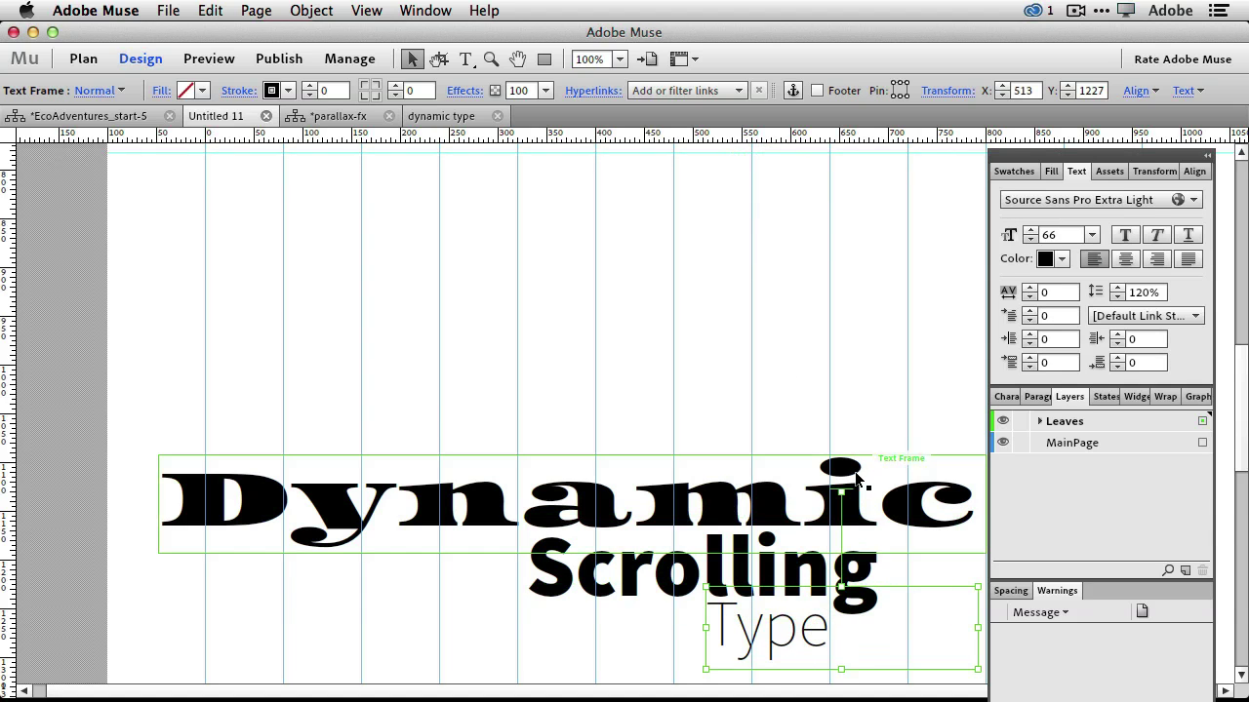
pyautogui.moveTo(840, 490); pyautogui.dragTo(832, 156)
pyautogui.click(740, 417)
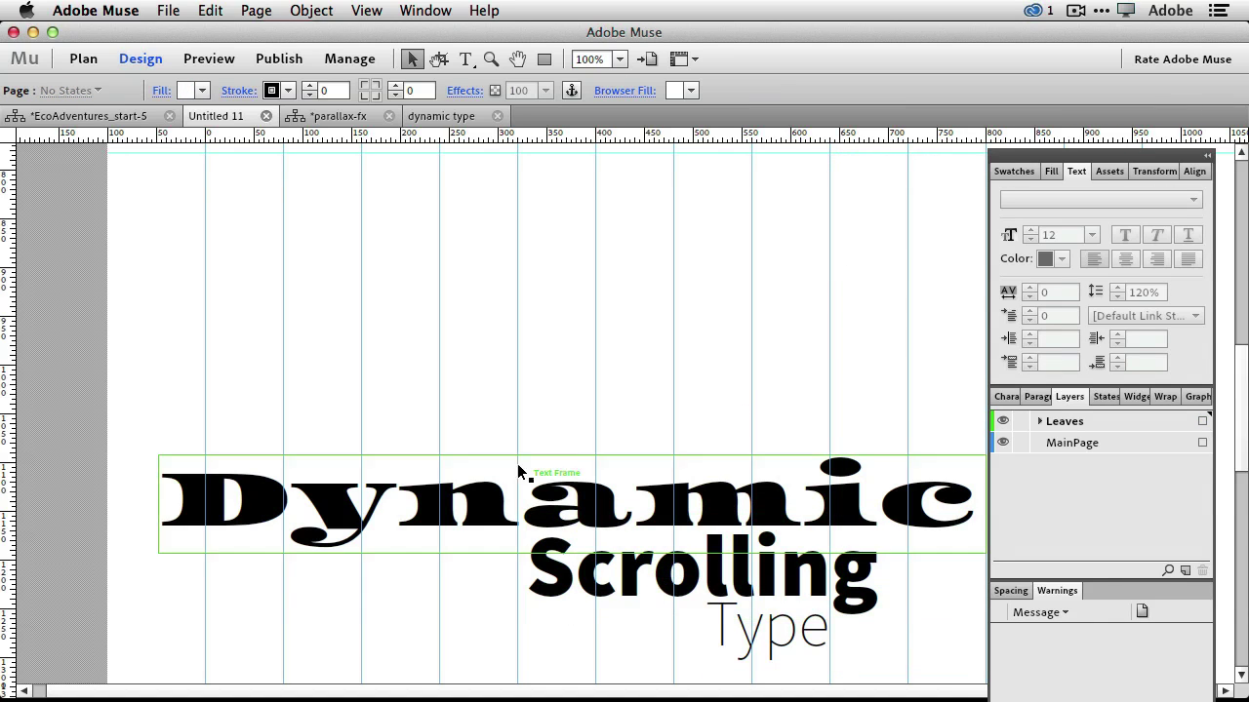
# - Preview the current page in the browser from the File menu
pyautogui.click(171, 11)
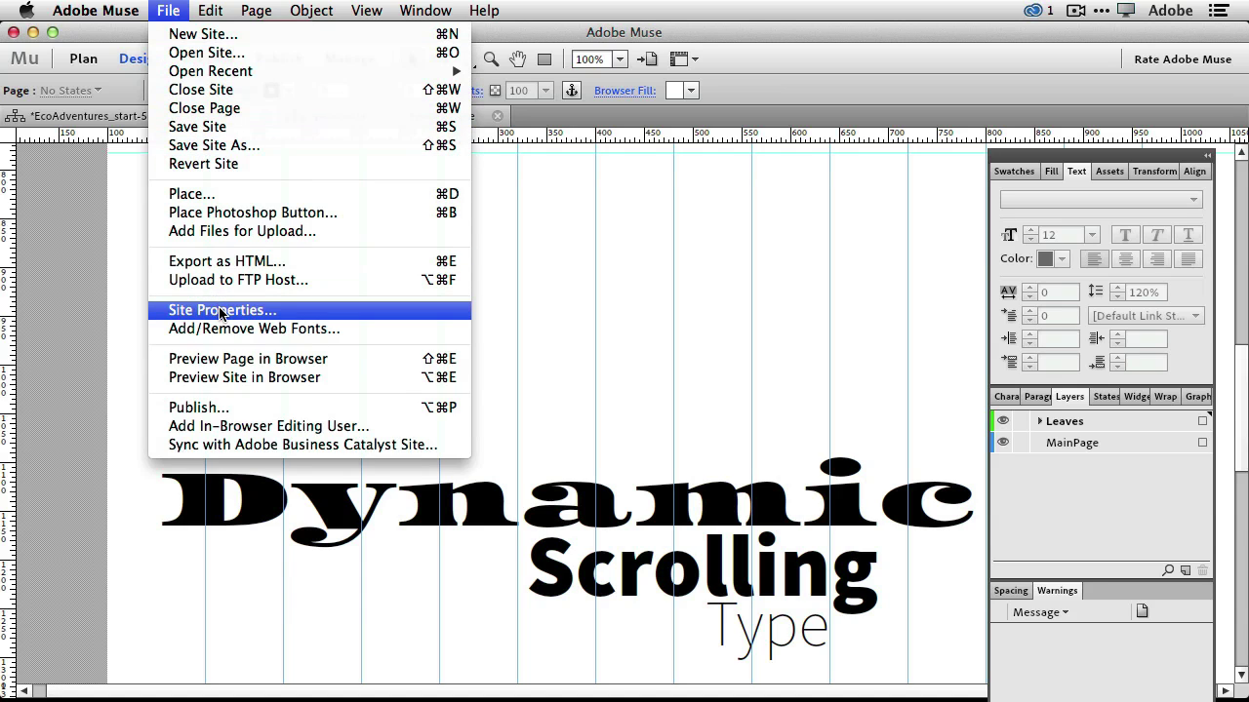
pyautogui.click(232, 358)
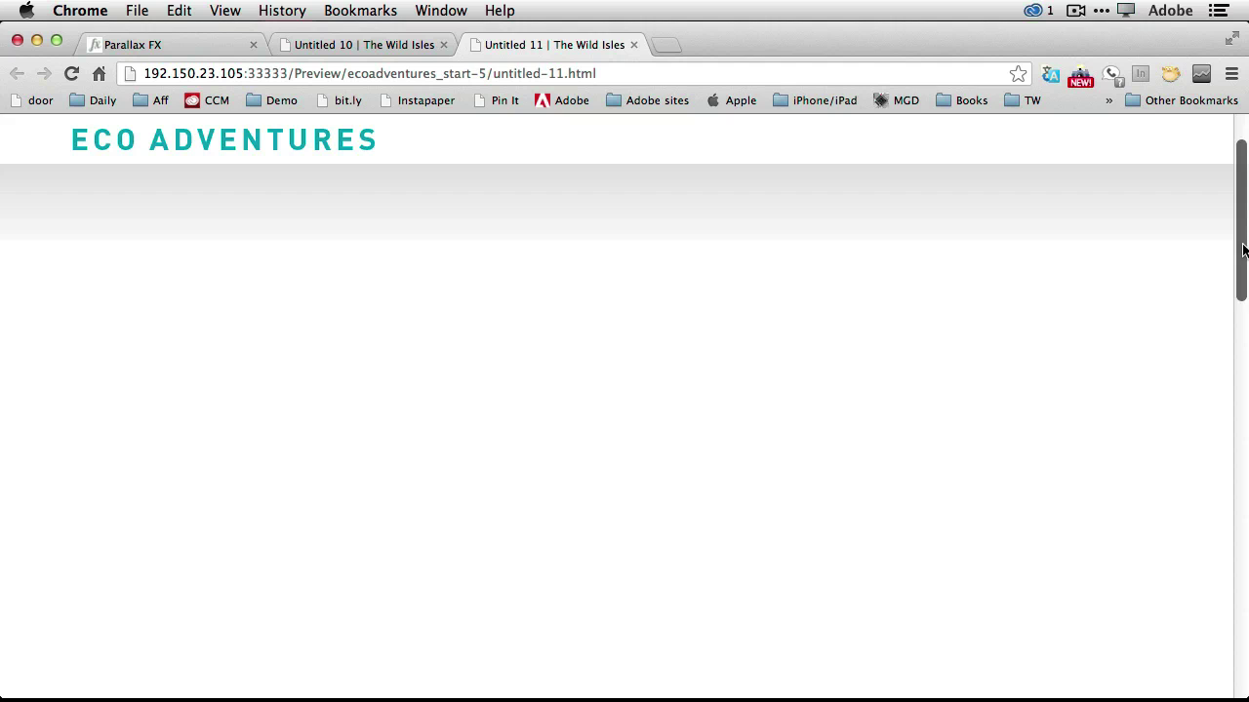
# - Scroll down the Chrome preview to watch the three words converge, then switch to the Parallax FX tab
pyautogui.moveTo(1243, 251); pyautogui.dragTo(1232, 203)
pyautogui.moveTo(1232, 246); pyautogui.dragTo(1225, 444)
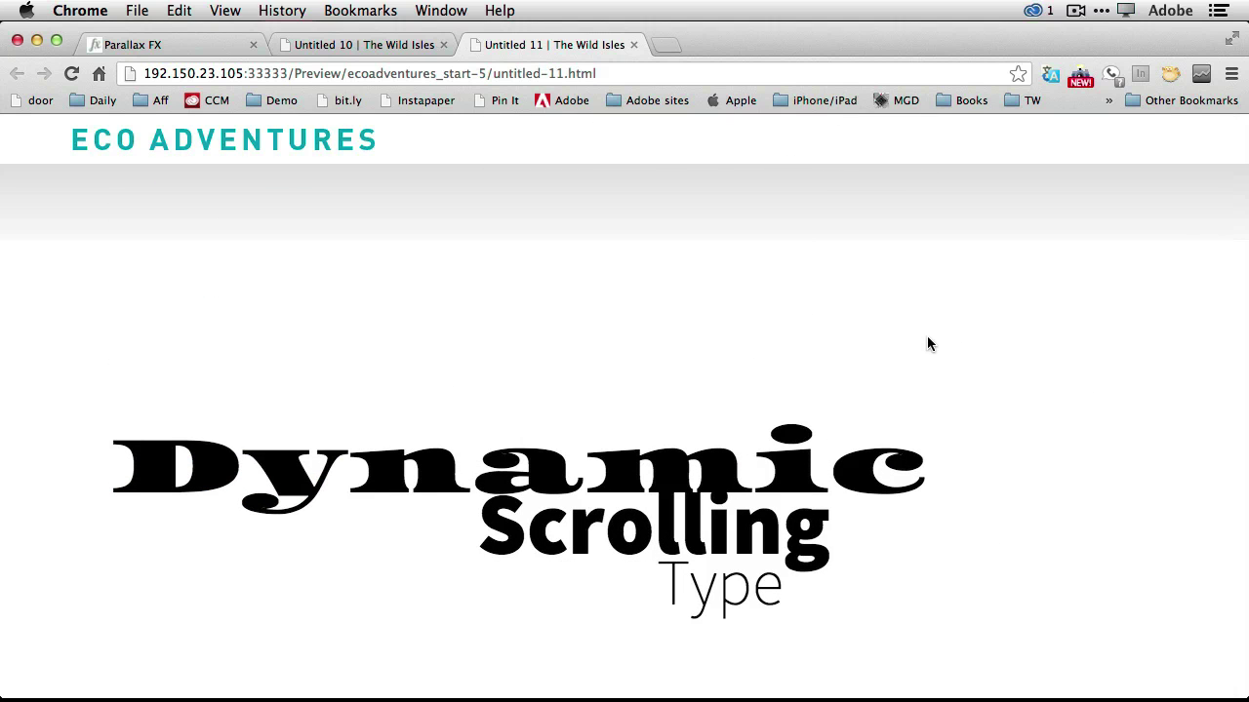
pyautogui.click(163, 48)
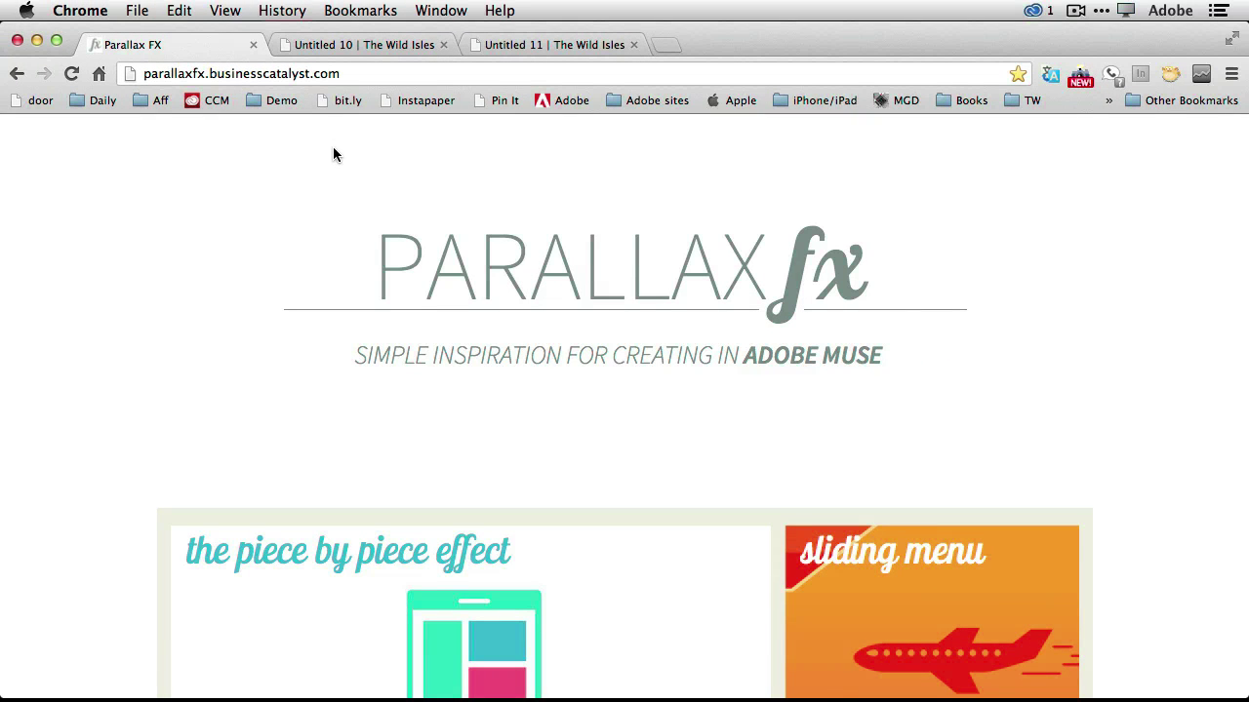
# - Browse the Parallax FX tiles and open the masks effect demo
pyautogui.scroll(-5, 333, 153)
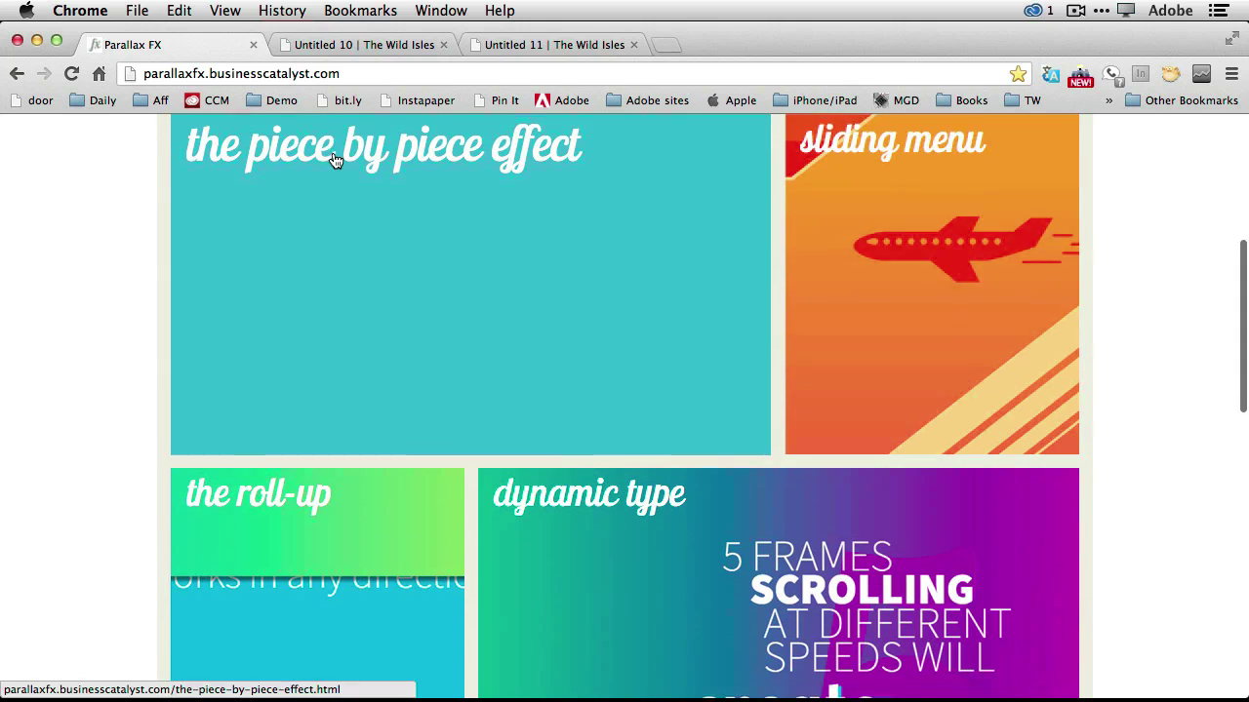
pyautogui.scroll(-5, 591, 273)
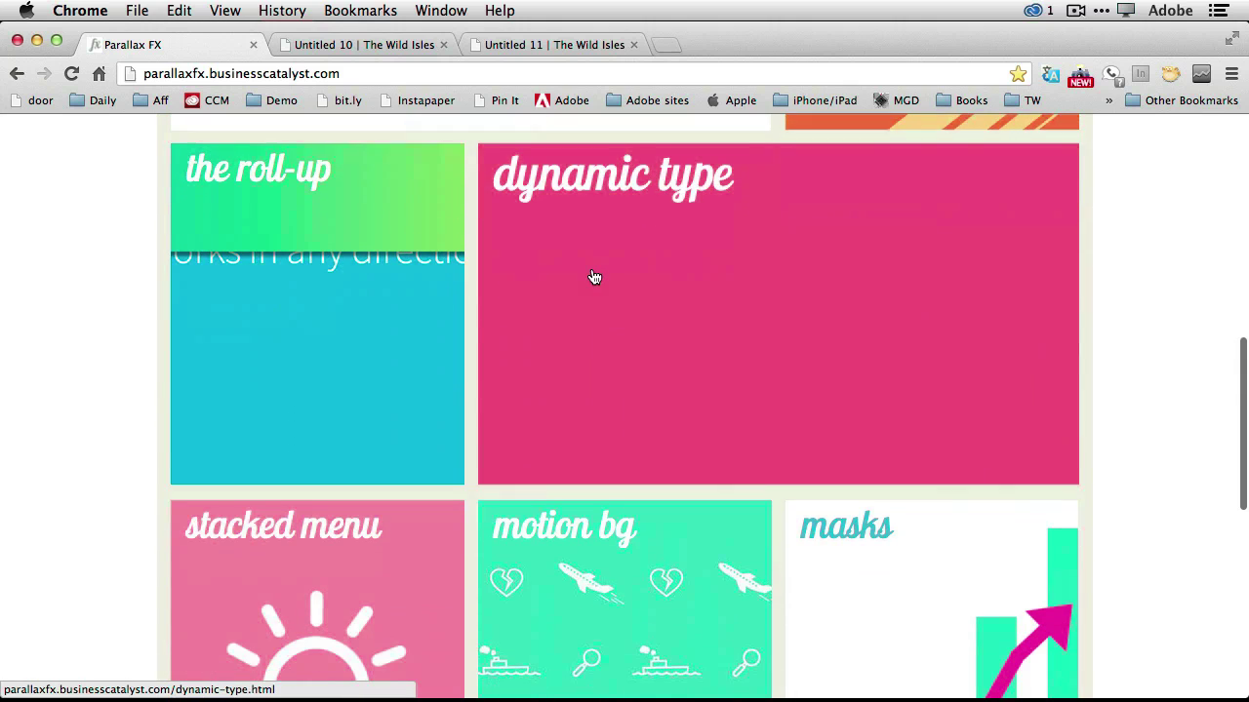
pyautogui.scroll(-5, 593, 278)
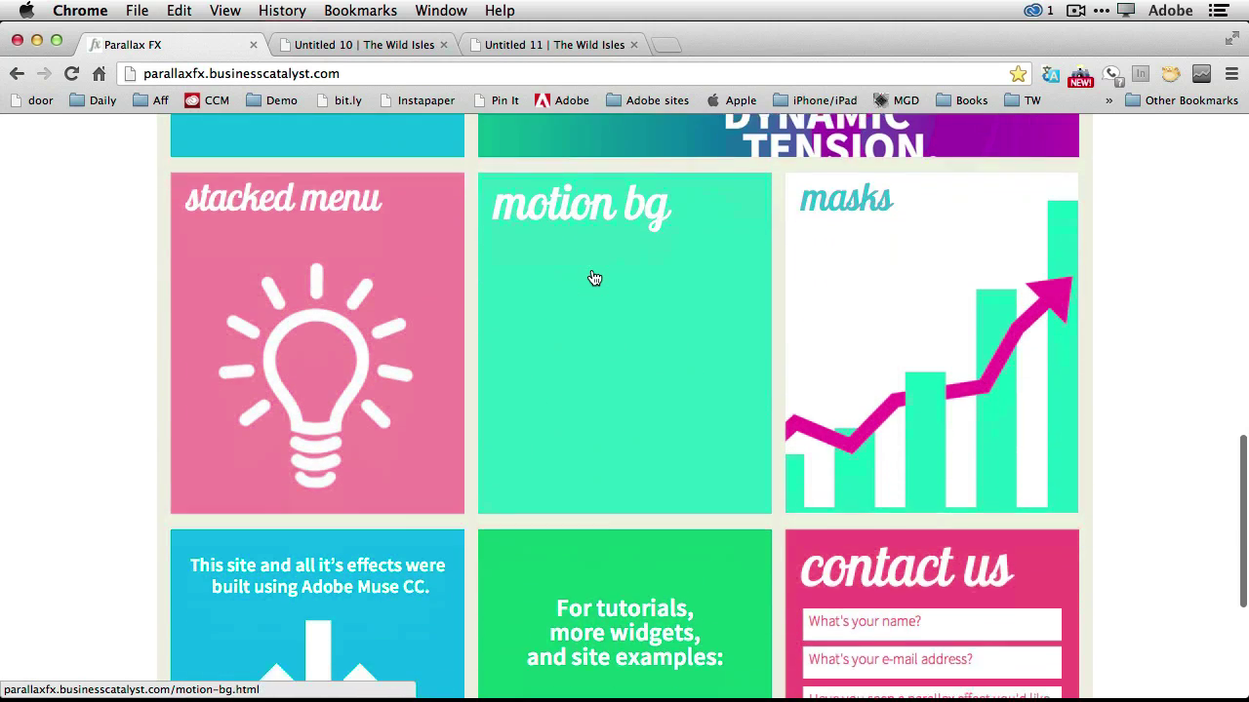
pyautogui.scroll(-4, 593, 279)
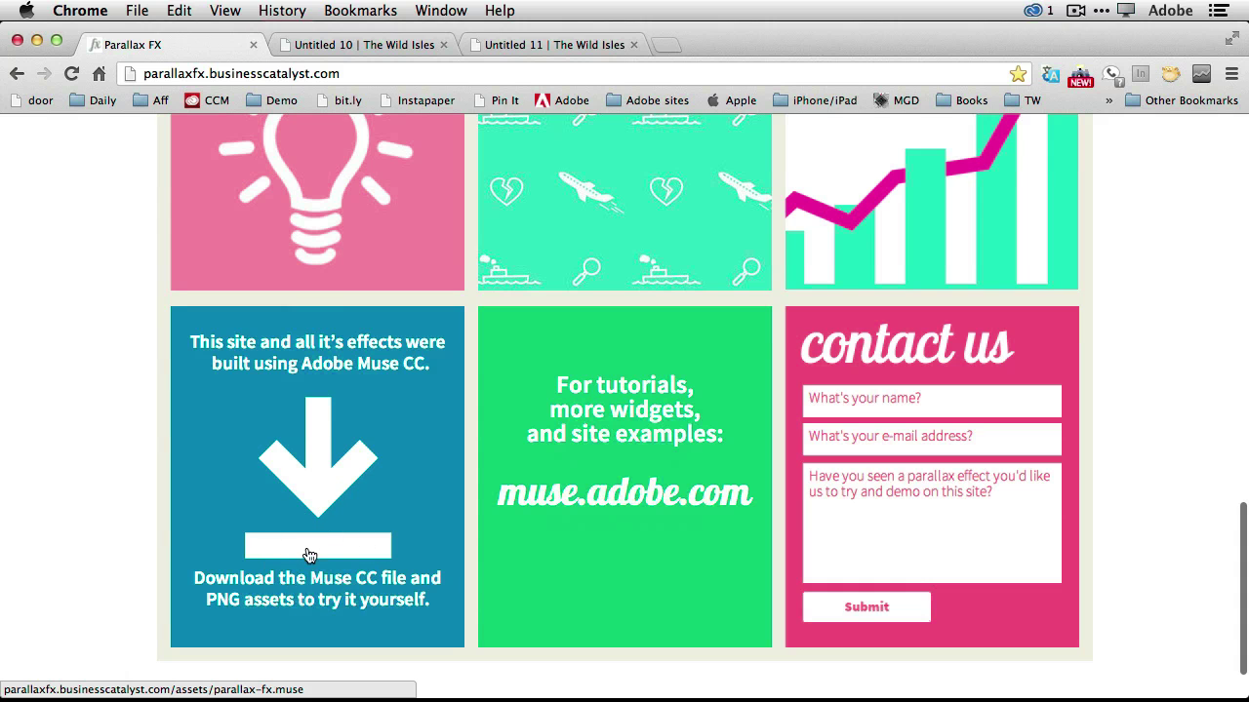
pyautogui.scroll(6, 344, 578)
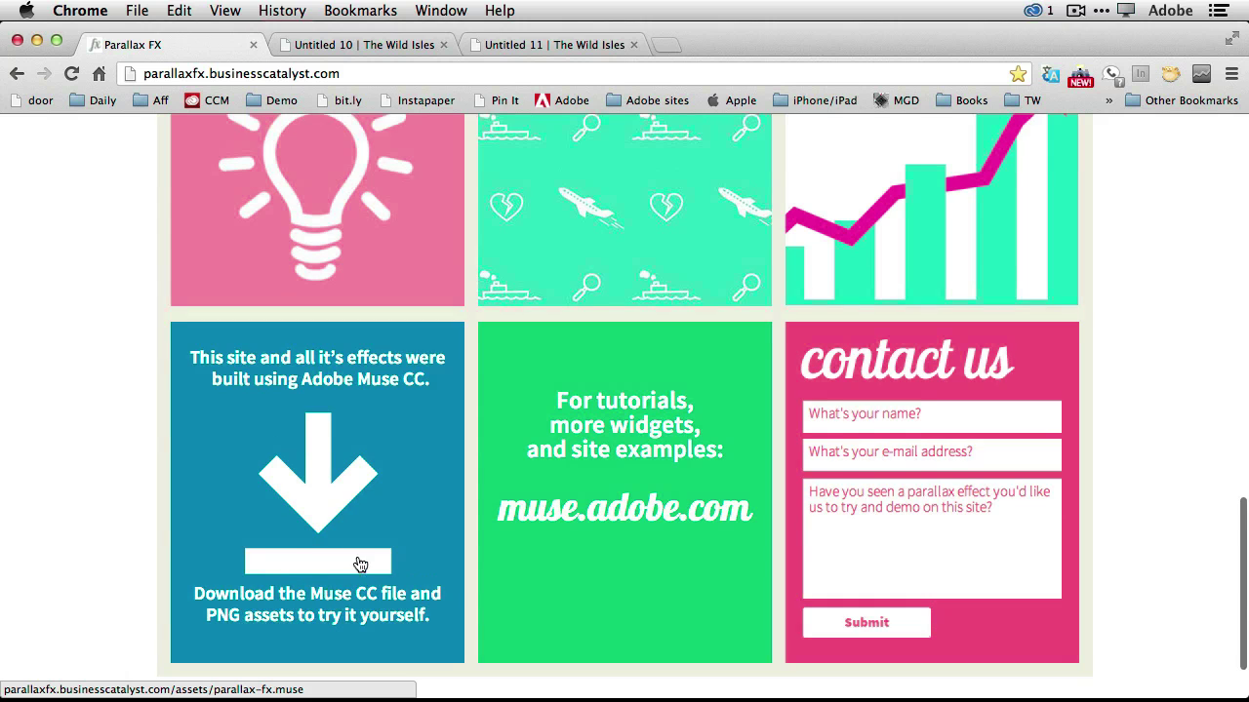
pyautogui.scroll(2, 360, 565)
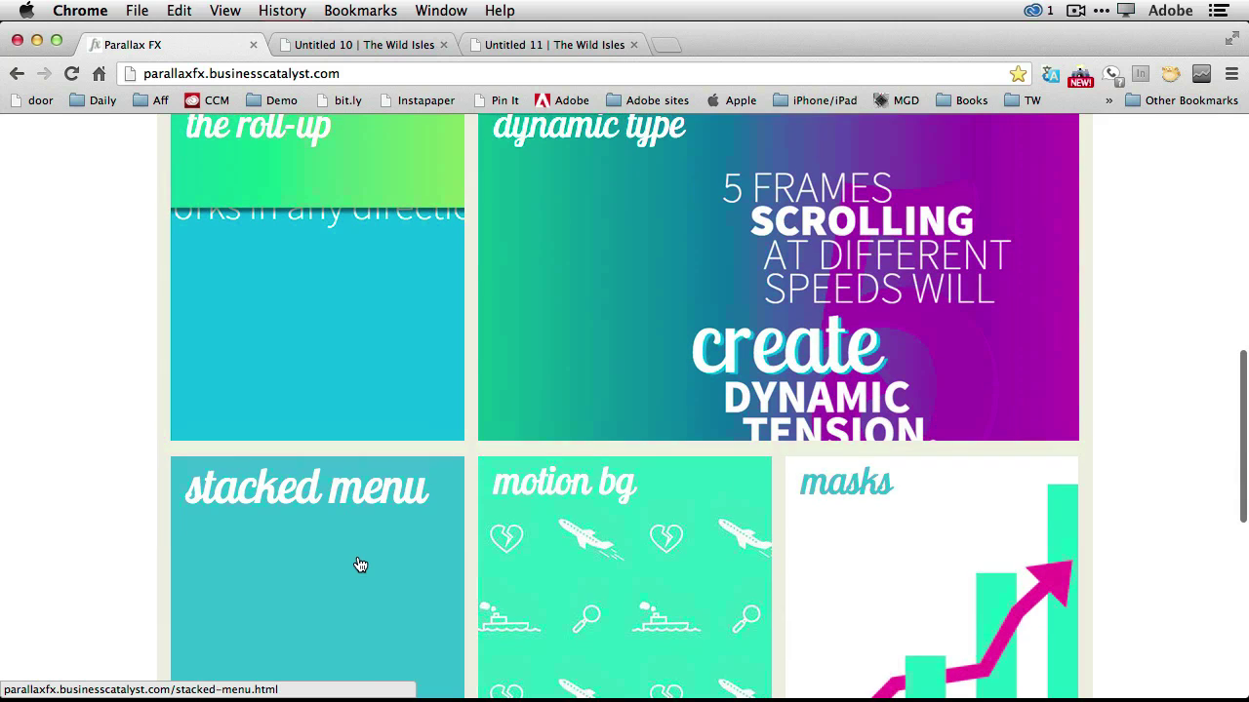
pyautogui.scroll(-2, 906, 597)
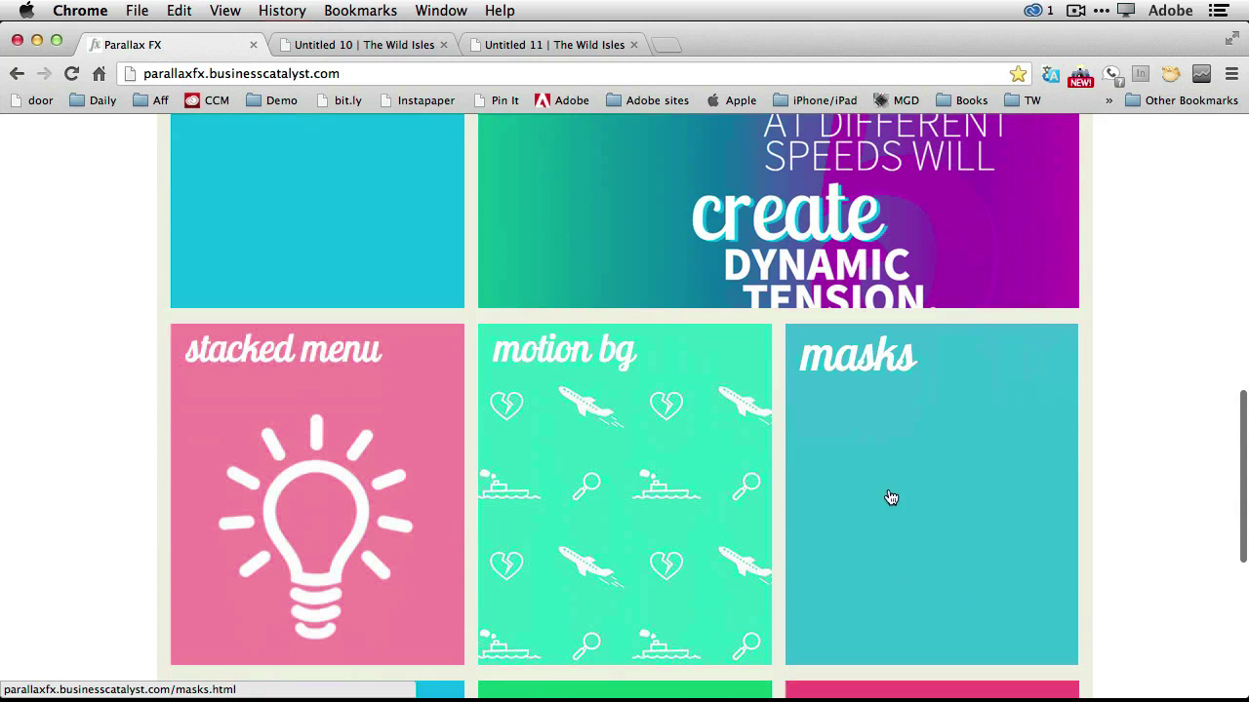
pyautogui.click(935, 499)
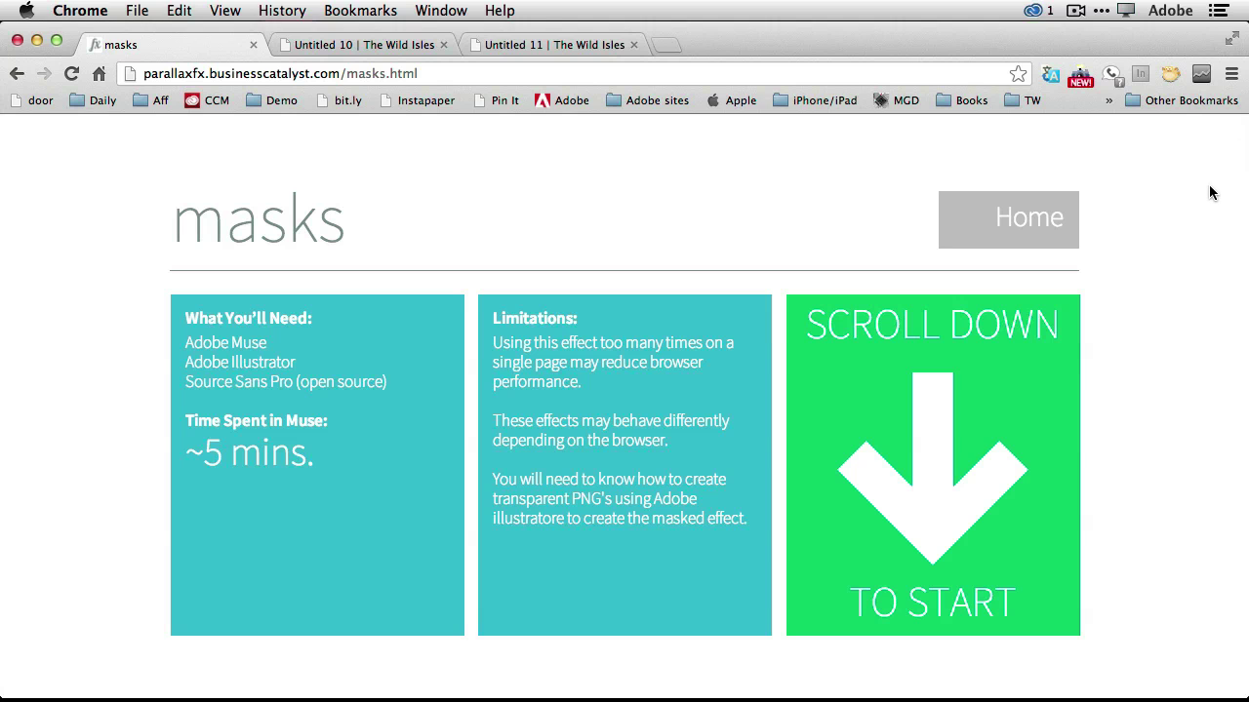
# - Scroll through the masks demo page and back up to its top
pyautogui.scroll(-1, 1210, 194)
pyautogui.moveTo(1243, 151); pyautogui.dragTo(1241, 215)
pyautogui.moveTo(1241, 263); pyautogui.dragTo(1207, 187)
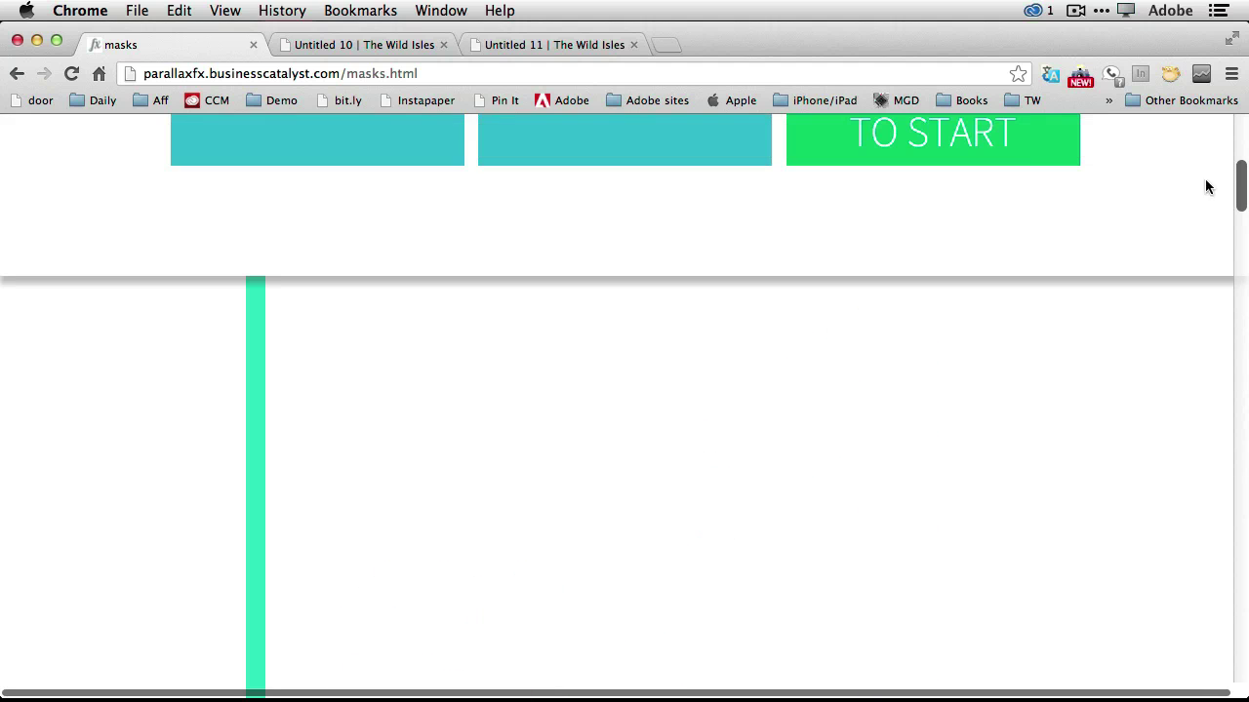
pyautogui.scroll(5, 356, 200)
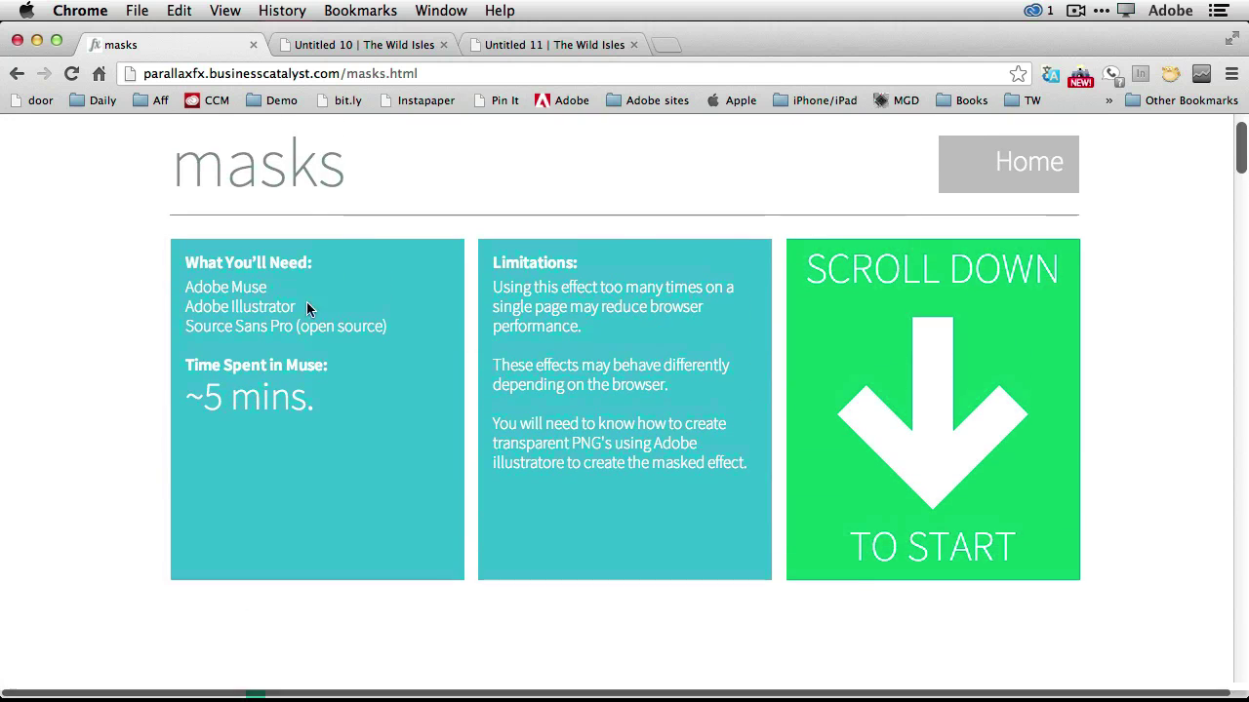
# - From the Parallax FX home page, open the sliding menu demo and scroll to its airplane section
pyautogui.click(1029, 185)
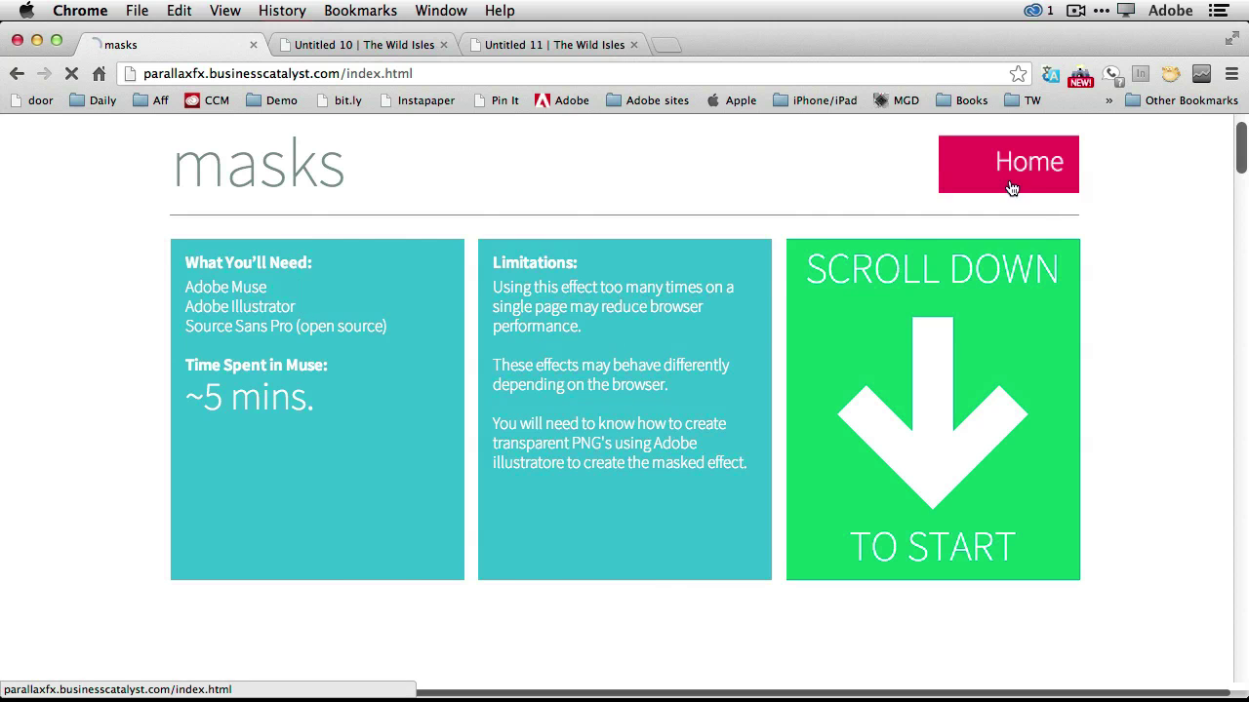
pyautogui.scroll(-5, 898, 335)
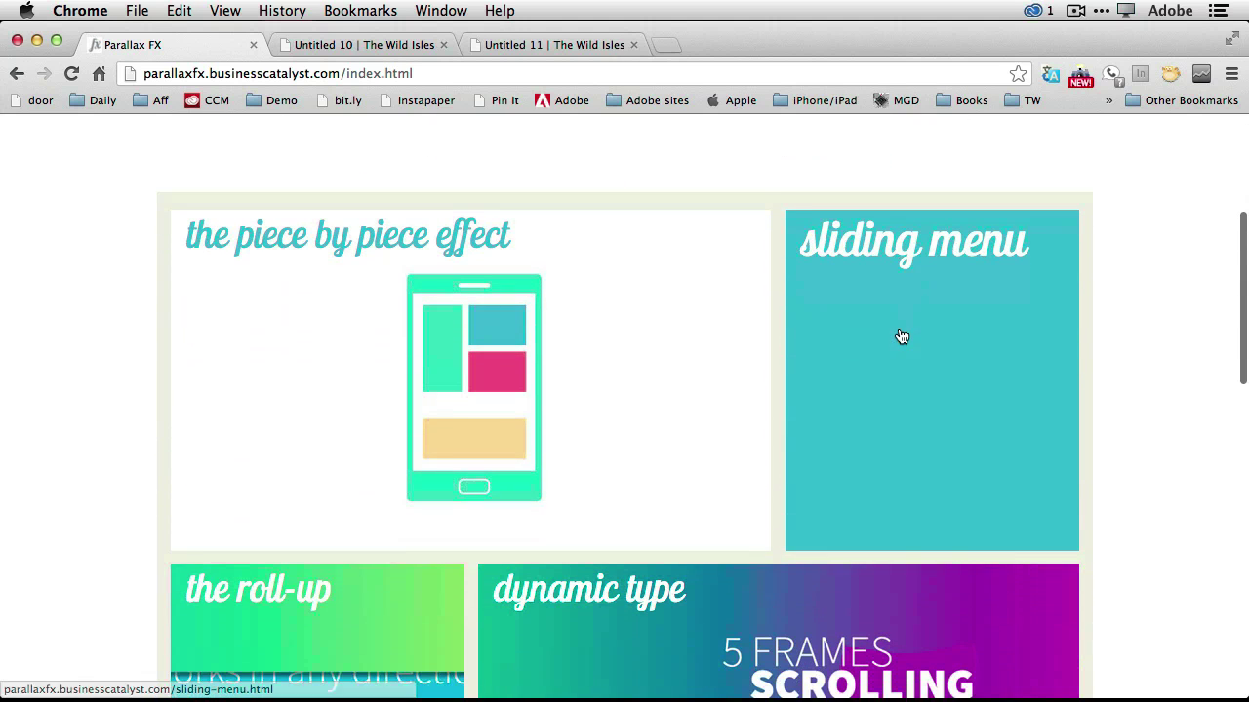
pyautogui.click(884, 338)
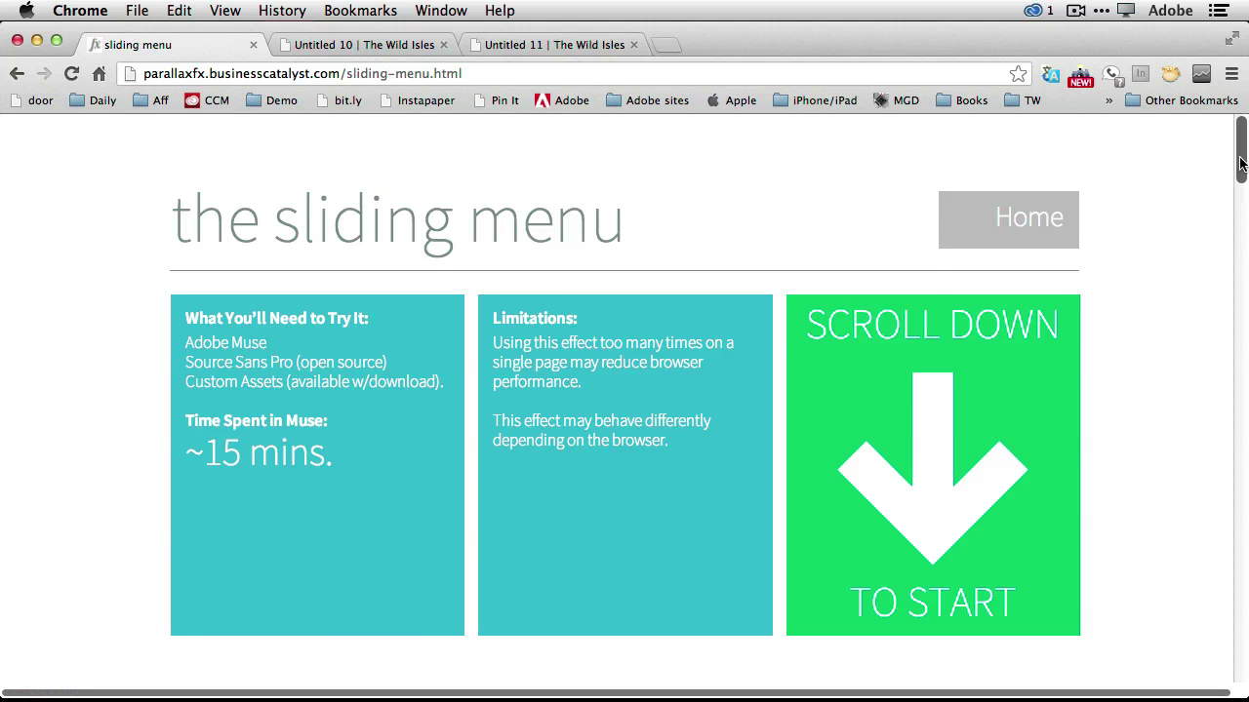
pyautogui.moveTo(1240, 163); pyautogui.dragTo(1239, 620)
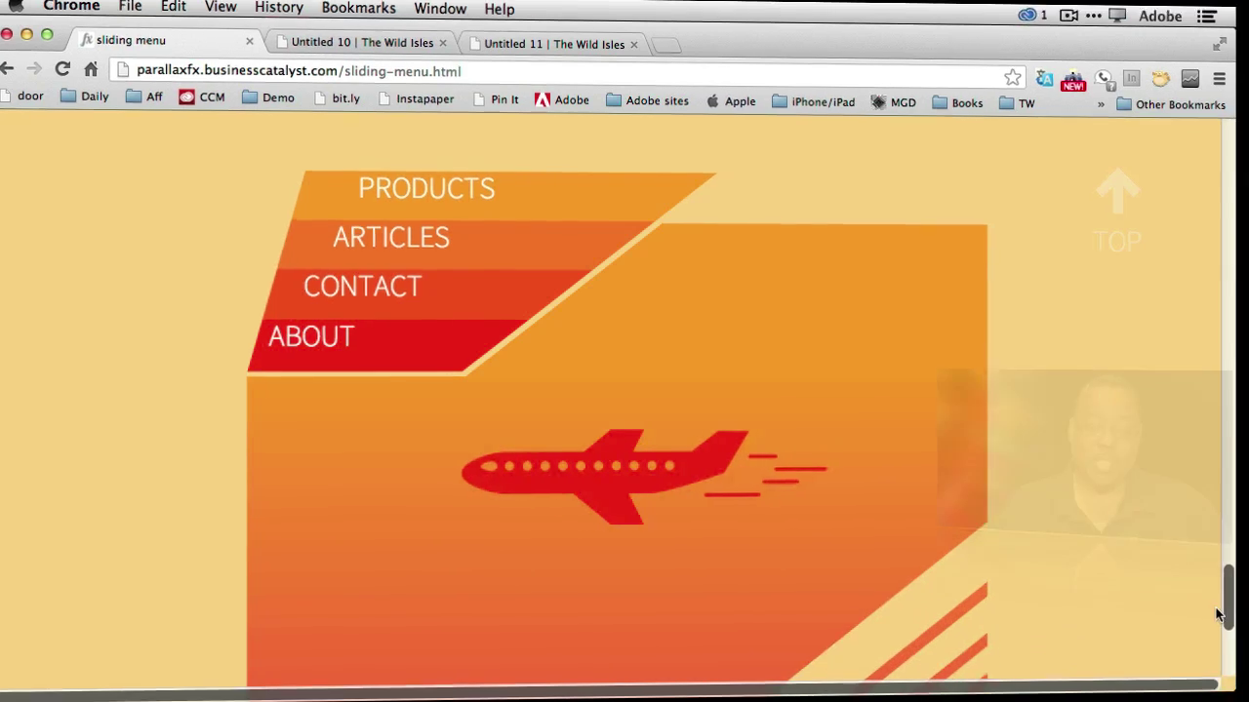